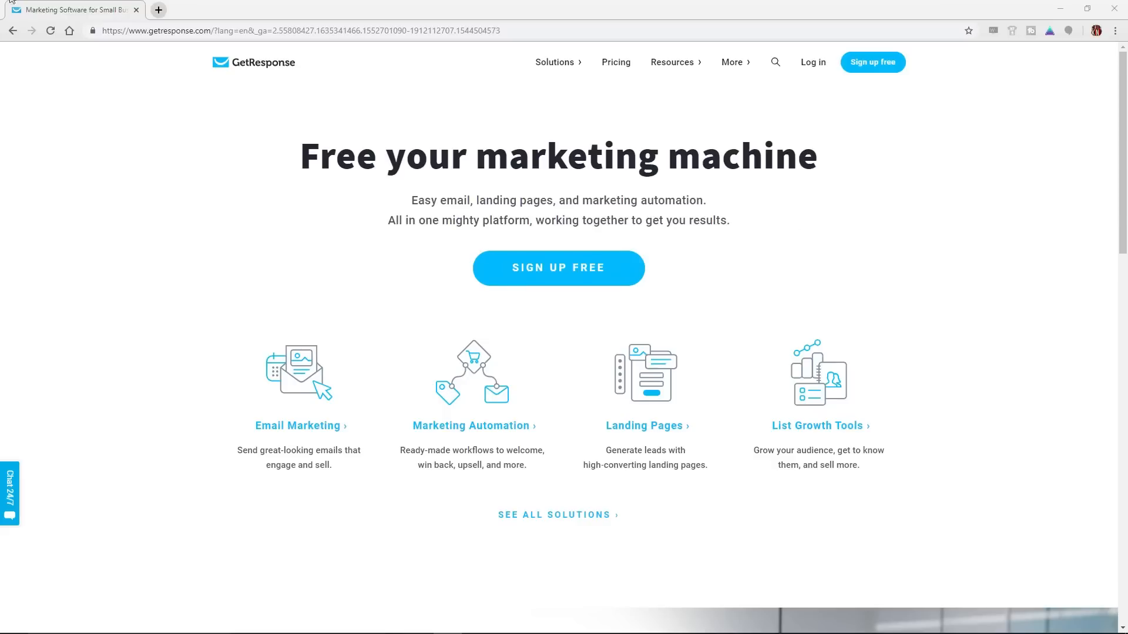
Log in to the GetResponse account and open its contact lists
click(811, 65)
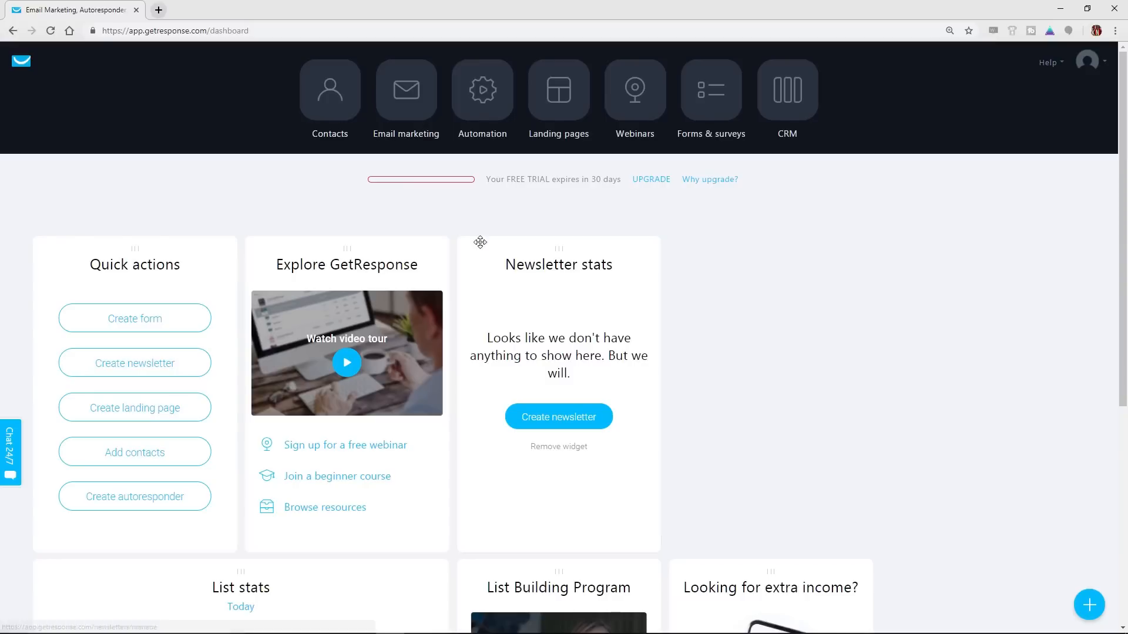
click(330, 111)
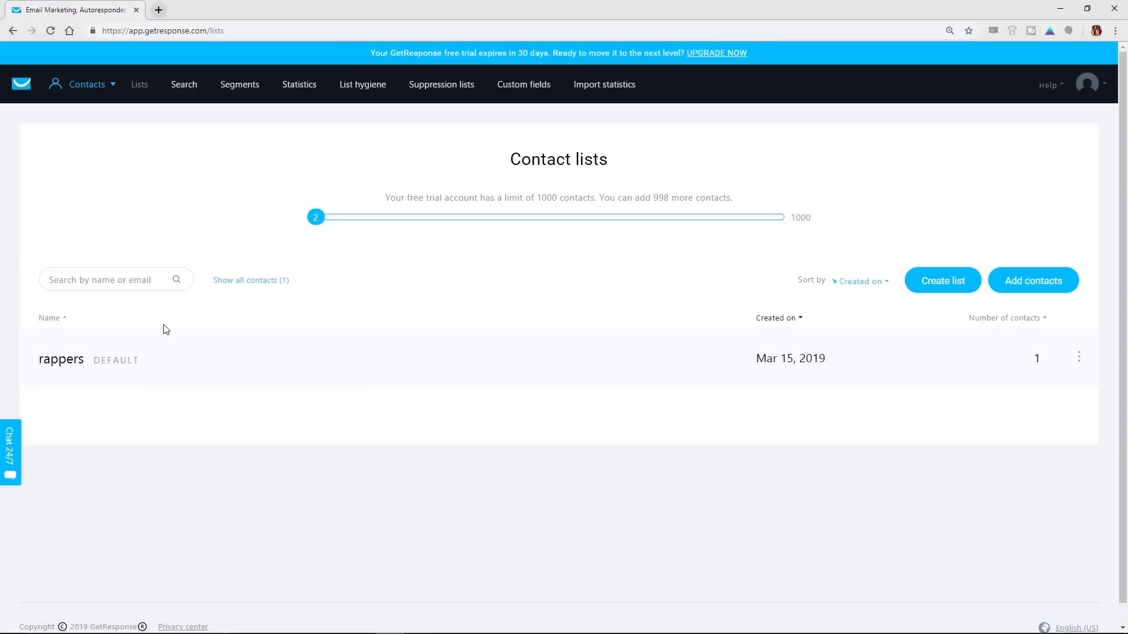
Open the form for adding contacts to the rappers list, examine its manual entry fields, and return to the contact lists
click(1081, 359)
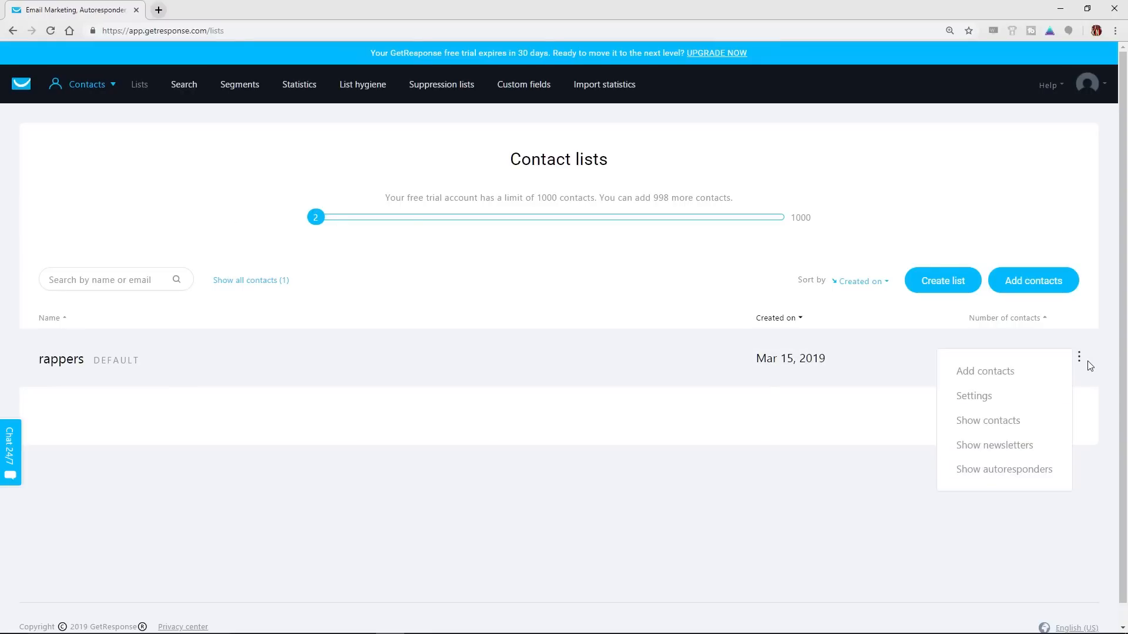
click(995, 372)
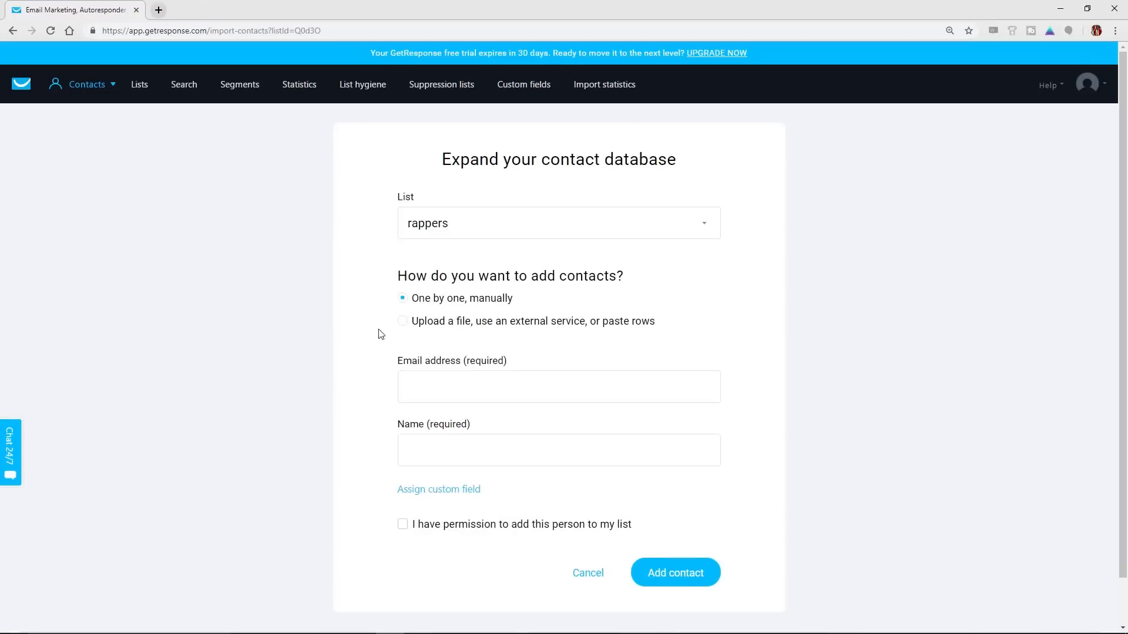
click(453, 387)
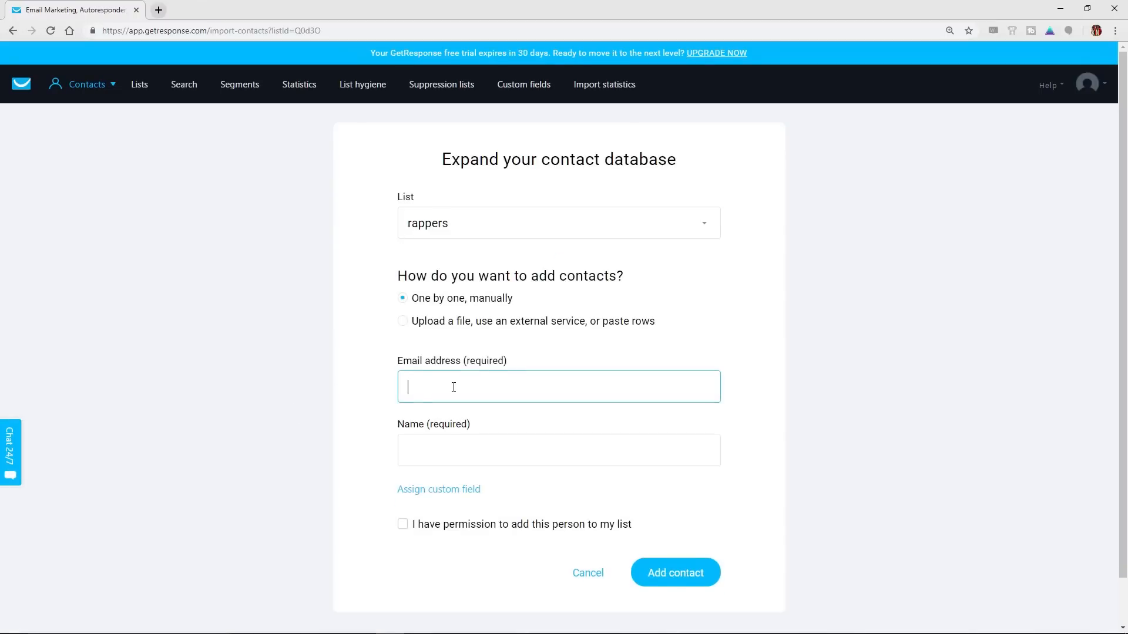
scroll(453, 387, down, 1)
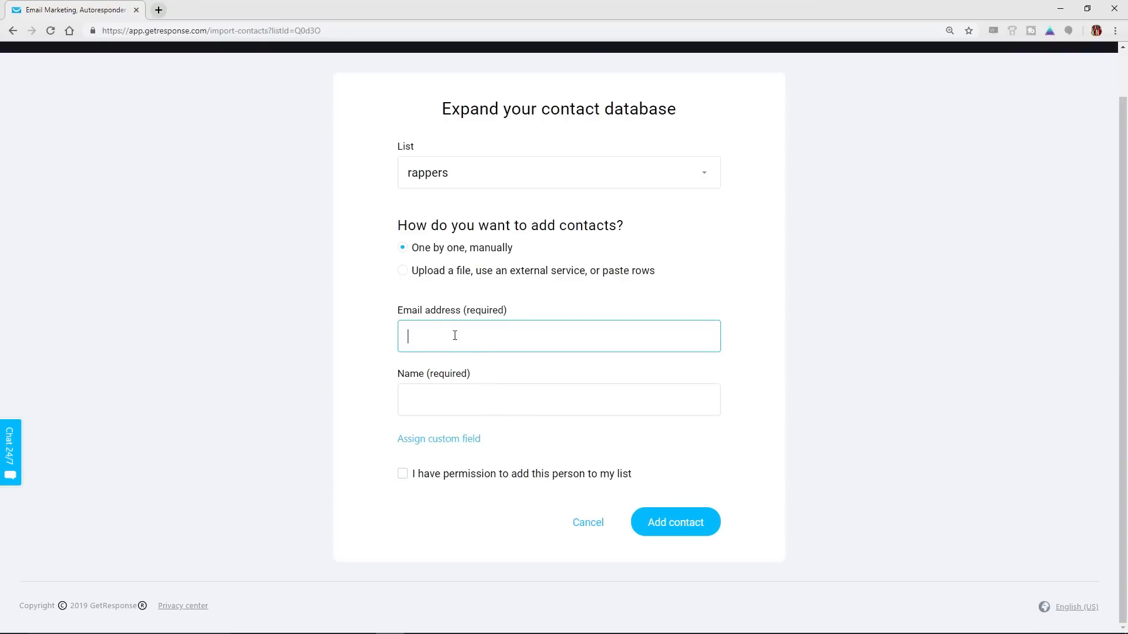
click(472, 404)
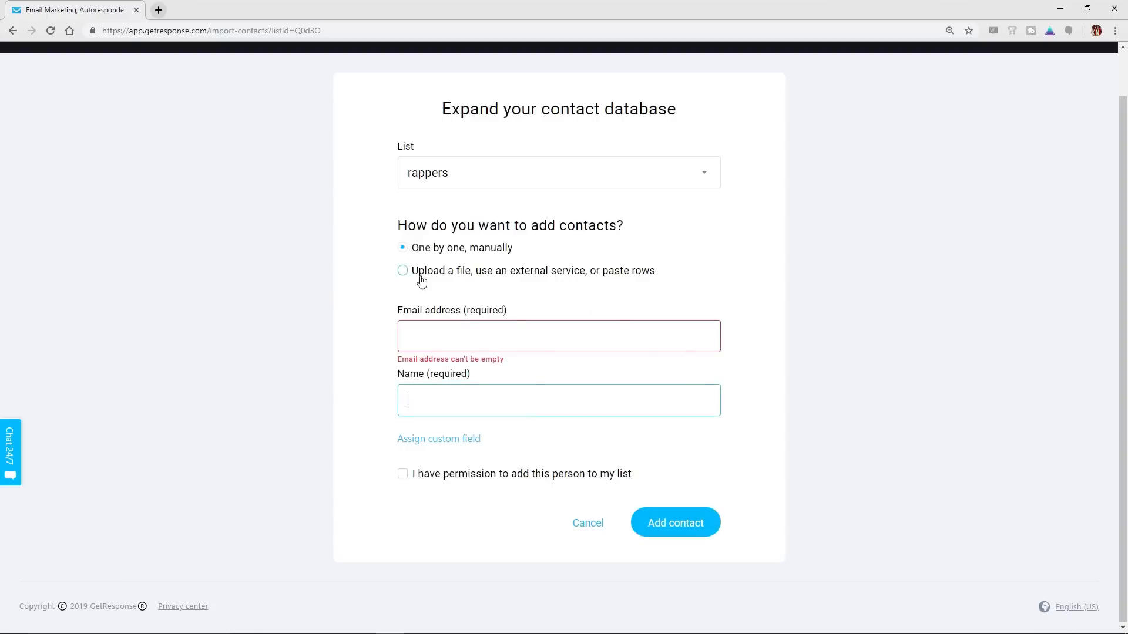
click(10, 30)
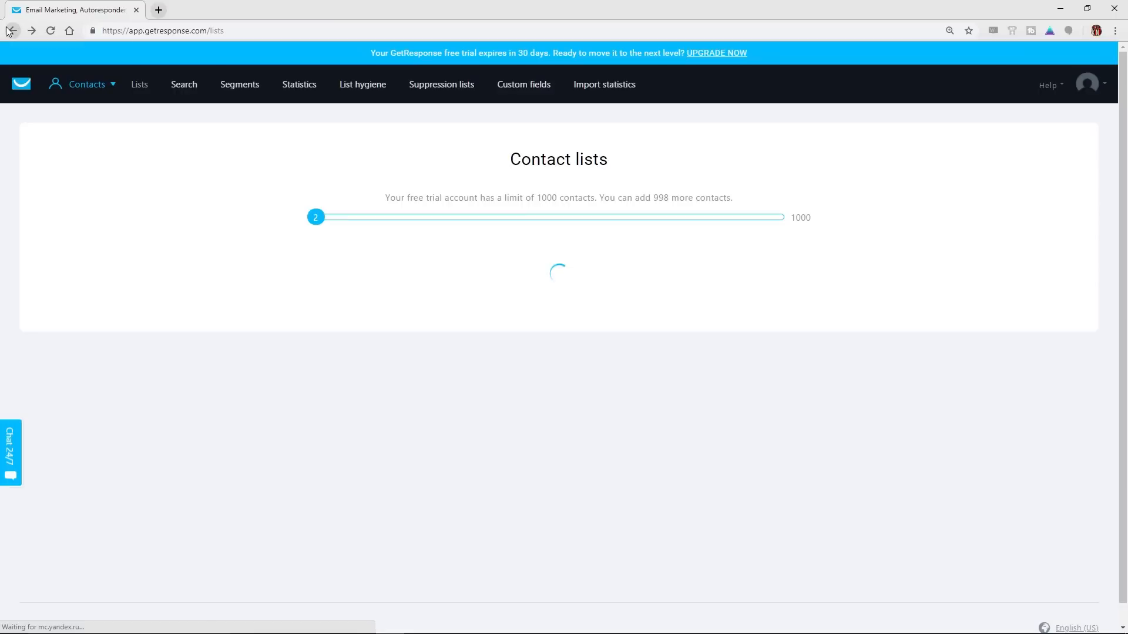
Create a new form from the dashboard with the List Builder Wizard, using the Mediterro Restaurant template
click(21, 82)
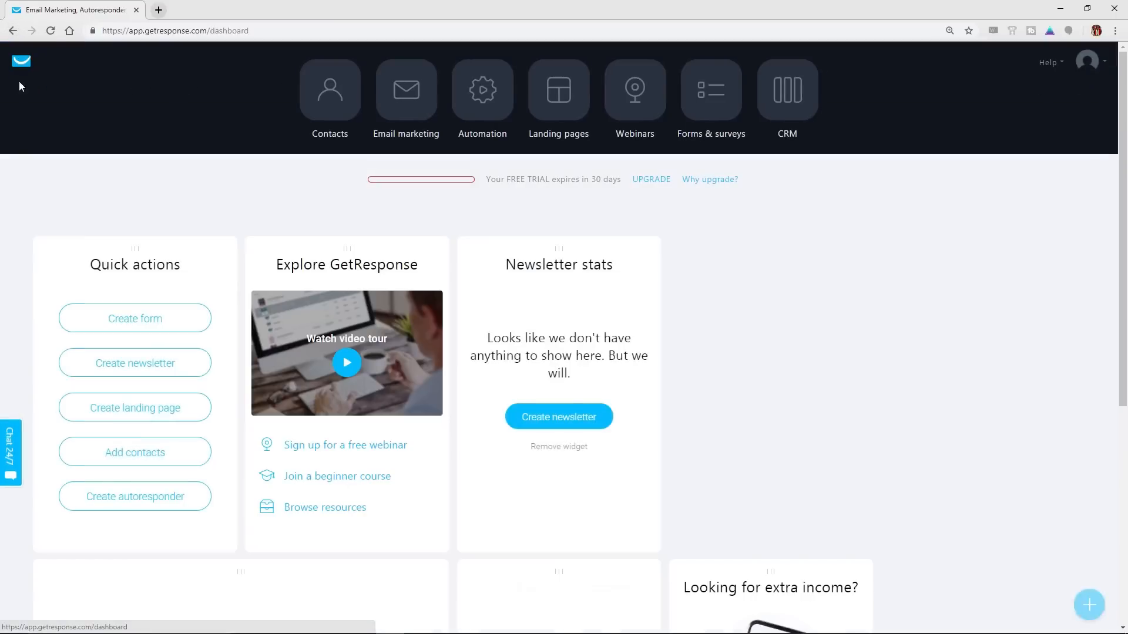
click(150, 322)
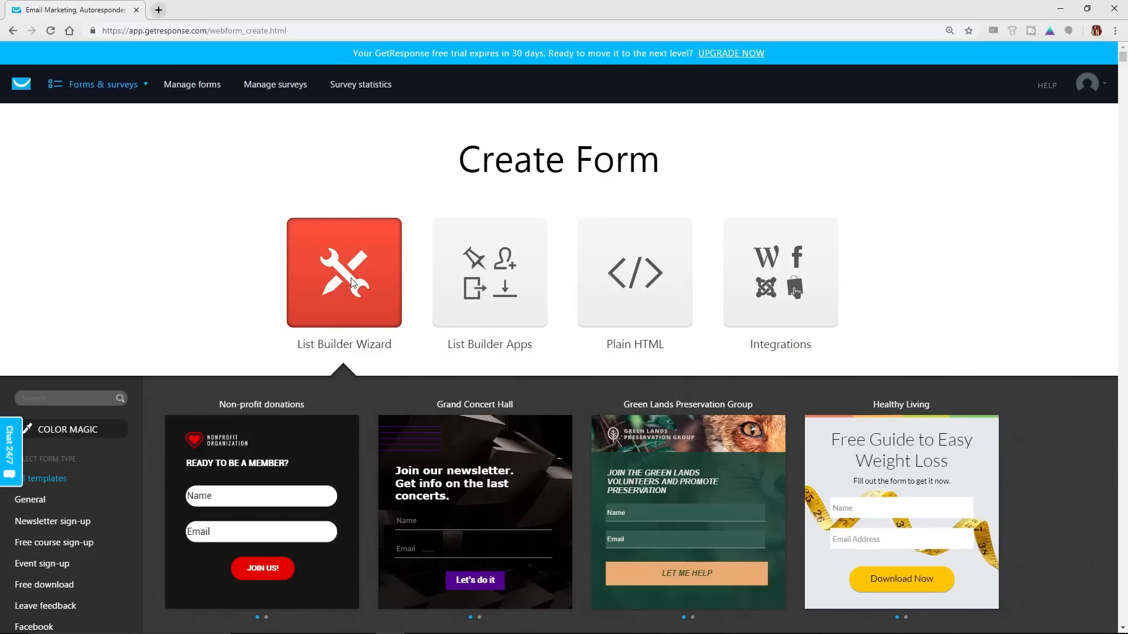
scroll(352, 282, down, 2)
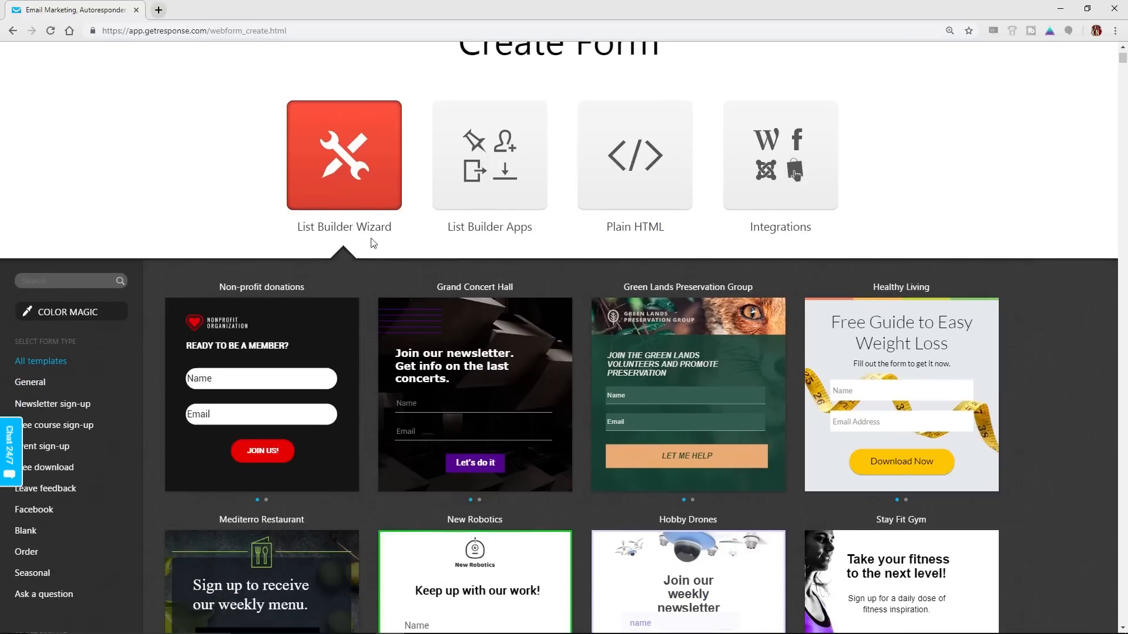
mouse_move(407, 321)
scroll(407, 316, down, 6)
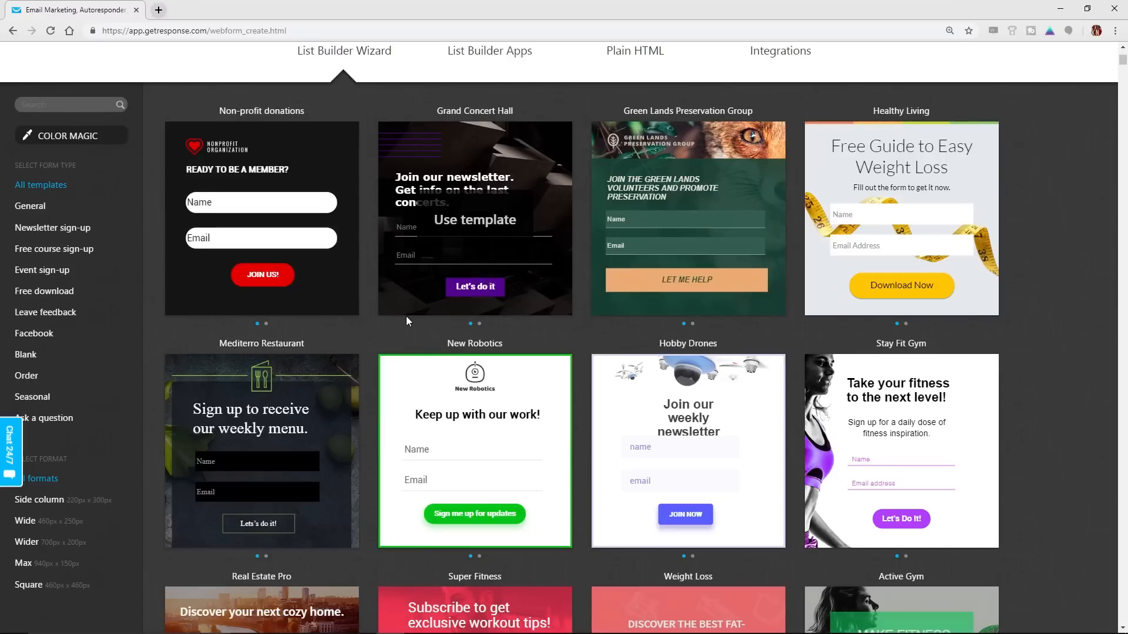
scroll(330, 259, down, 1)
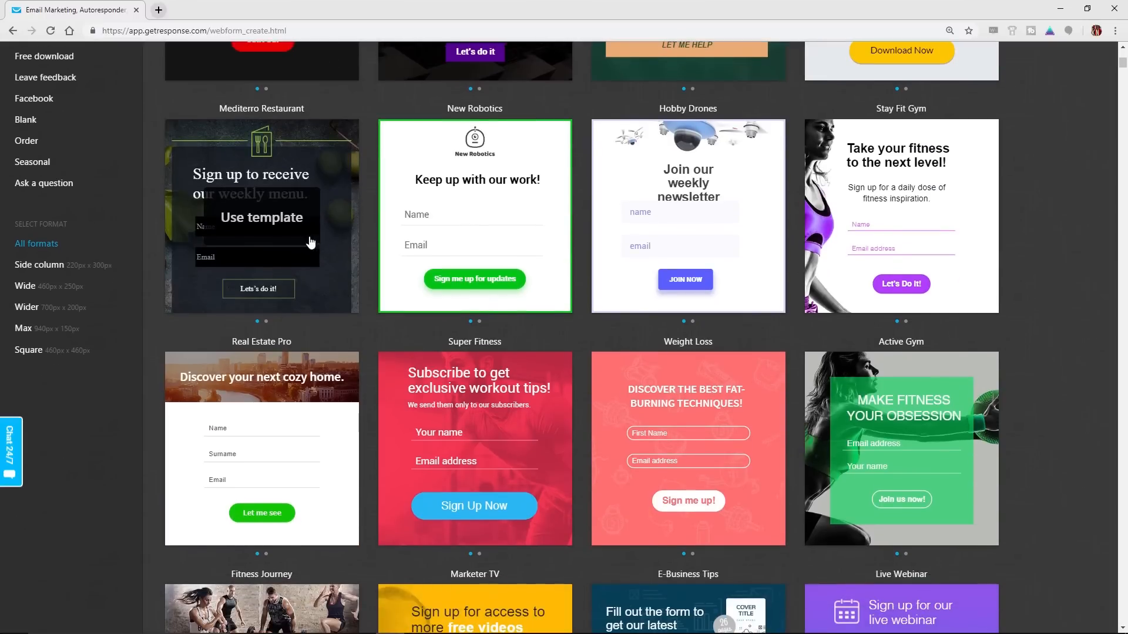
mouse_move(268, 487)
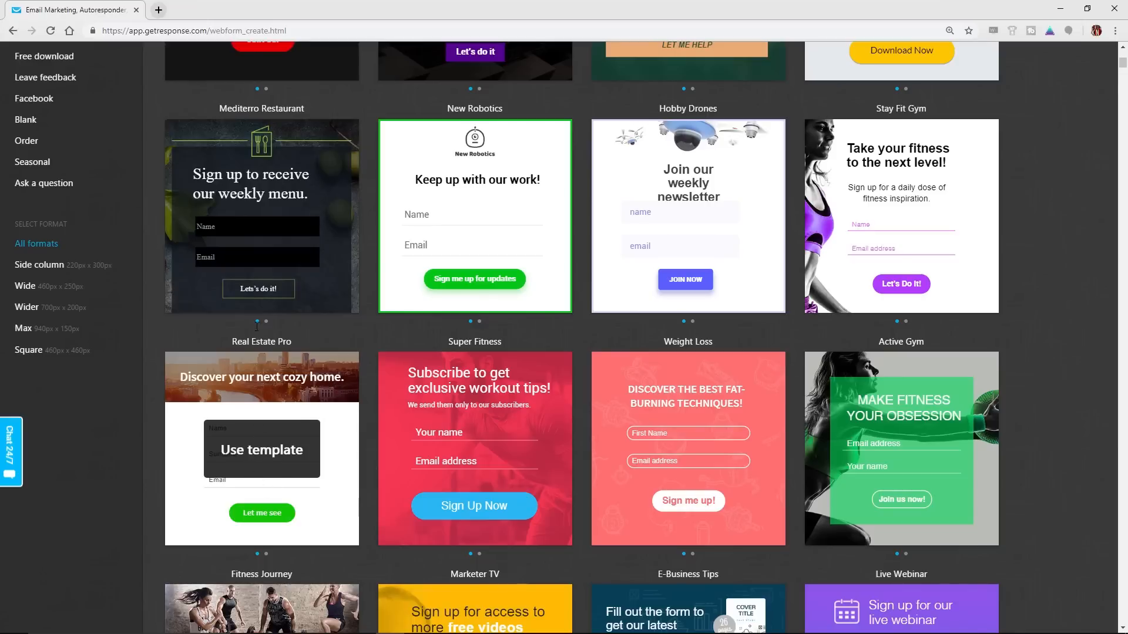
click(264, 220)
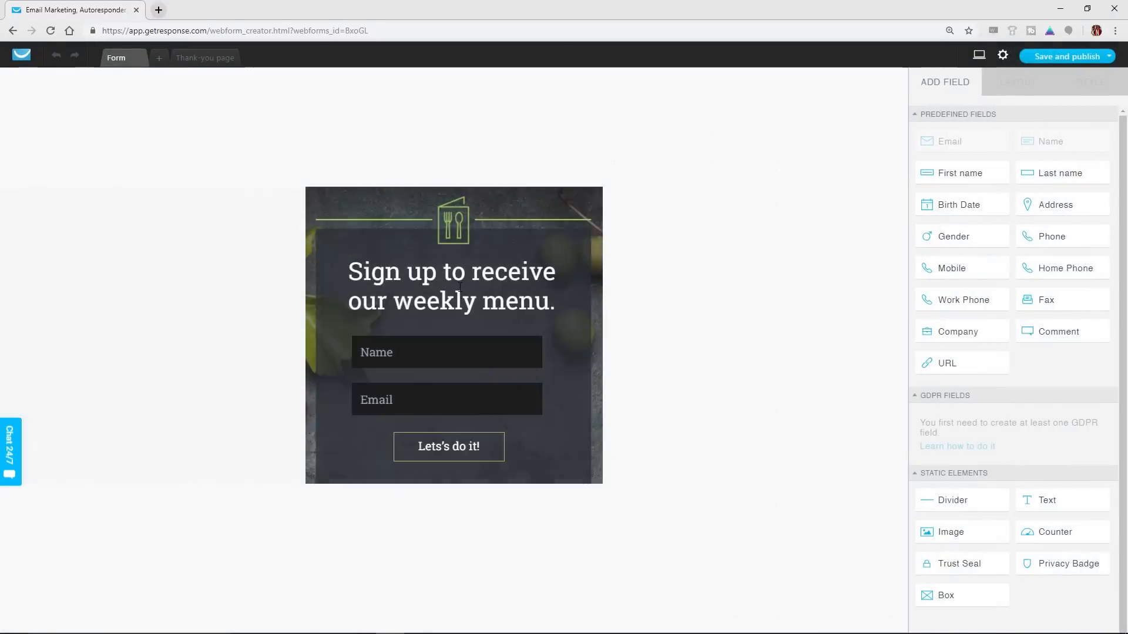
Replace the form's heading text with "Join The Family."
click(475, 298)
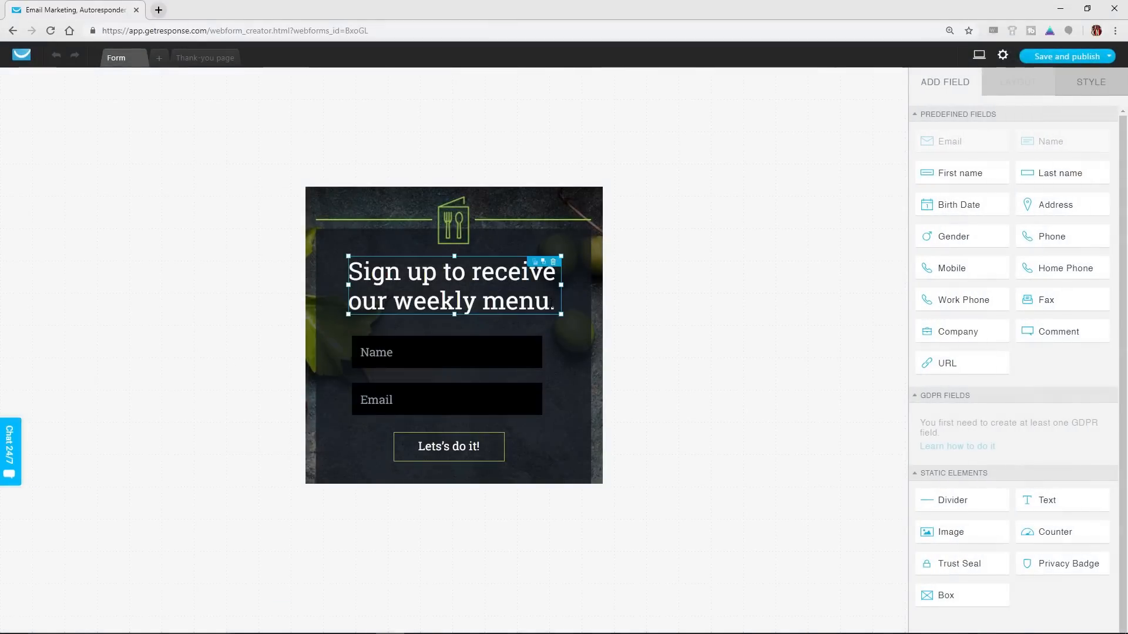
double_click(550, 302)
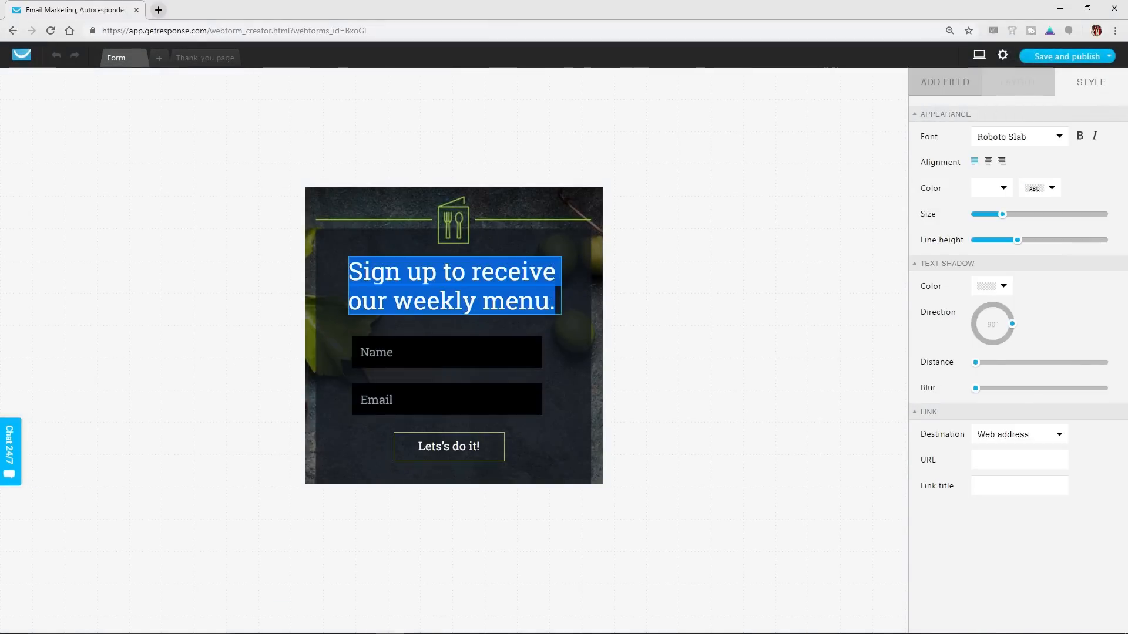
click(499, 134)
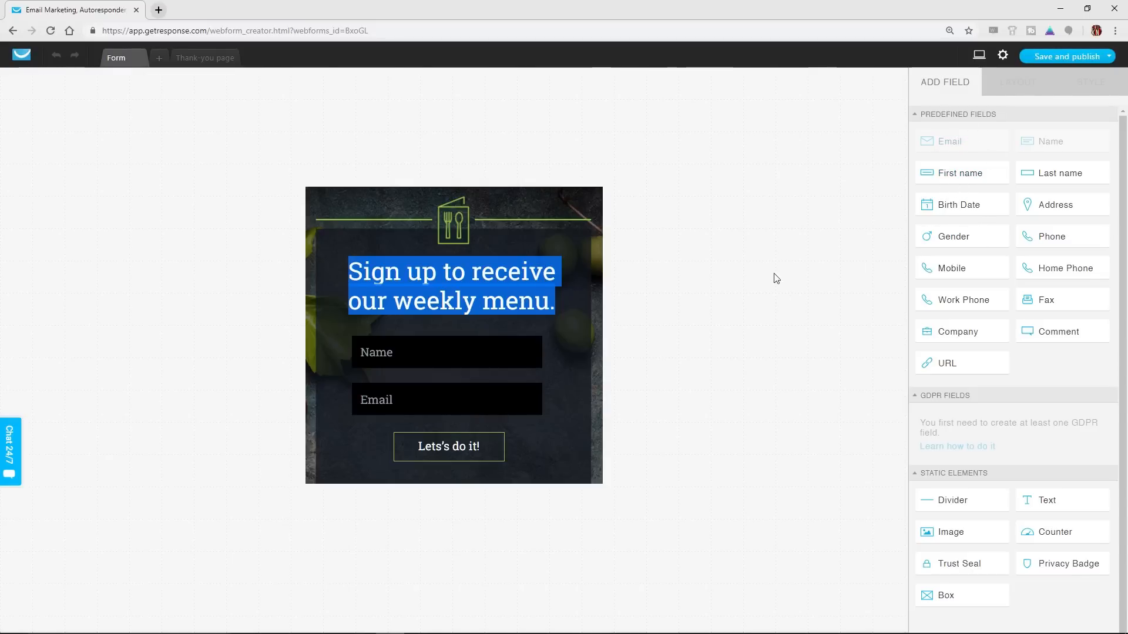
click(565, 214)
double_click(492, 298)
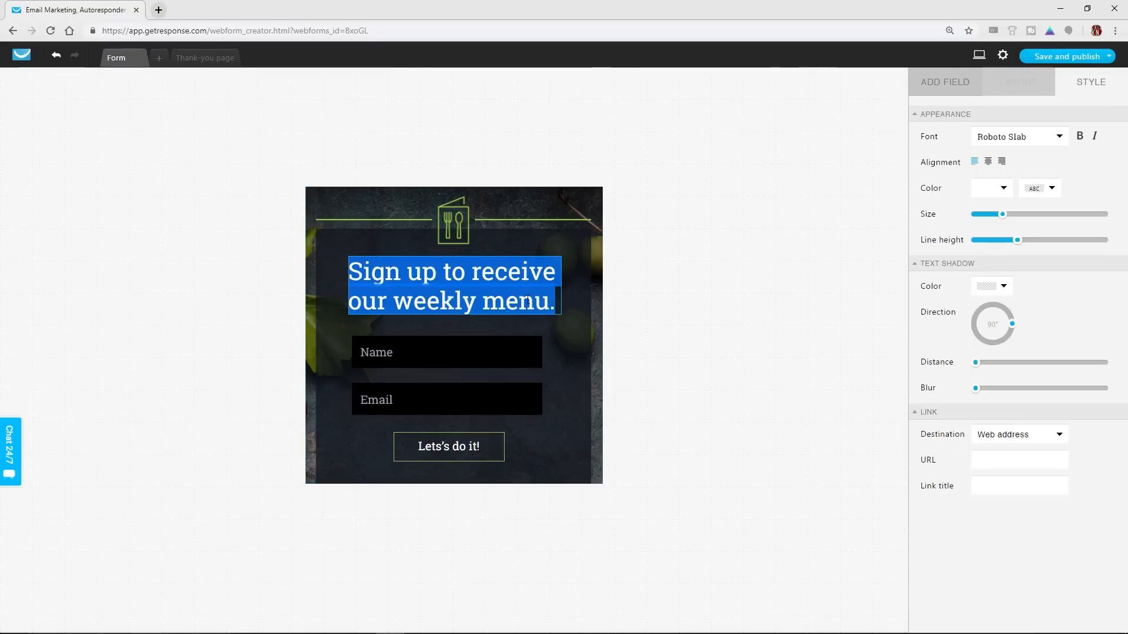
text(t)
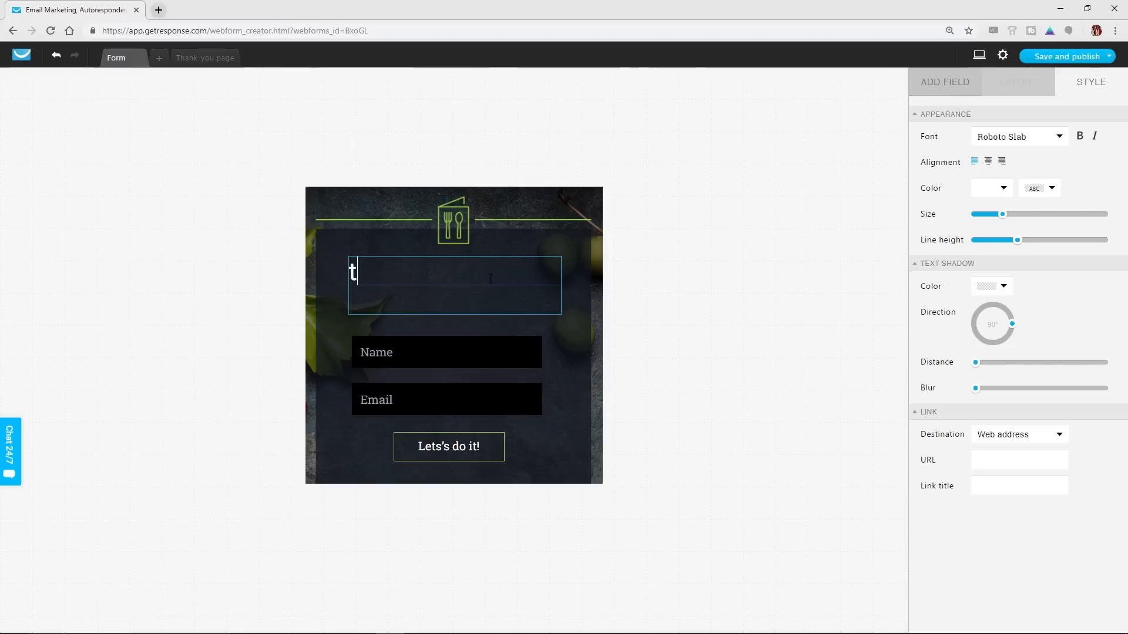
text(Join The C)
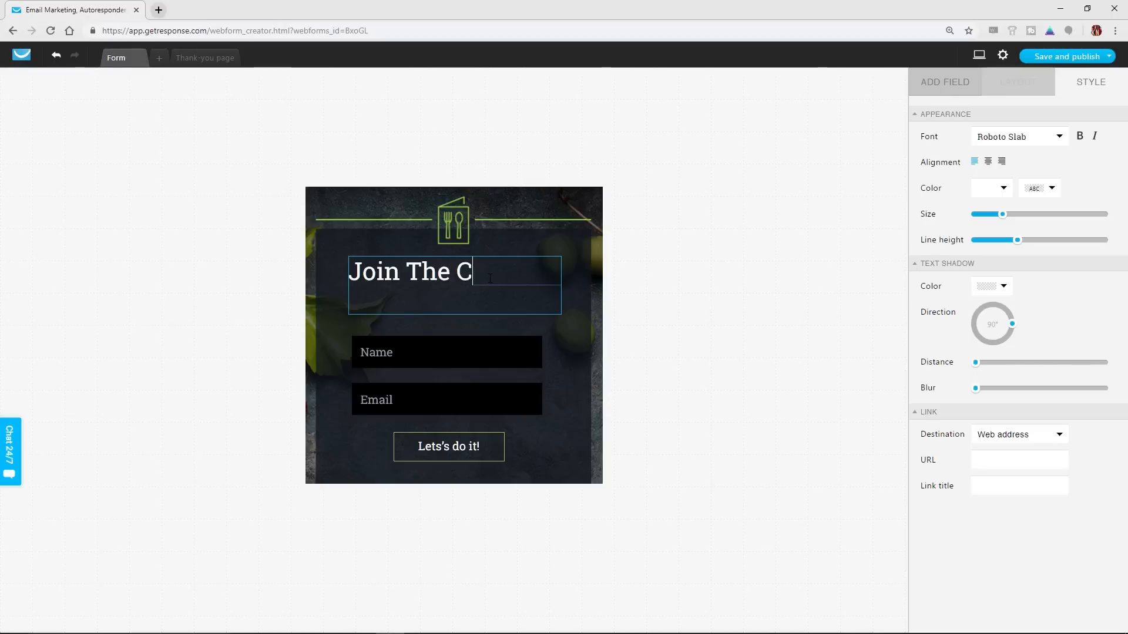
key(BackSpace)
text(Family.)
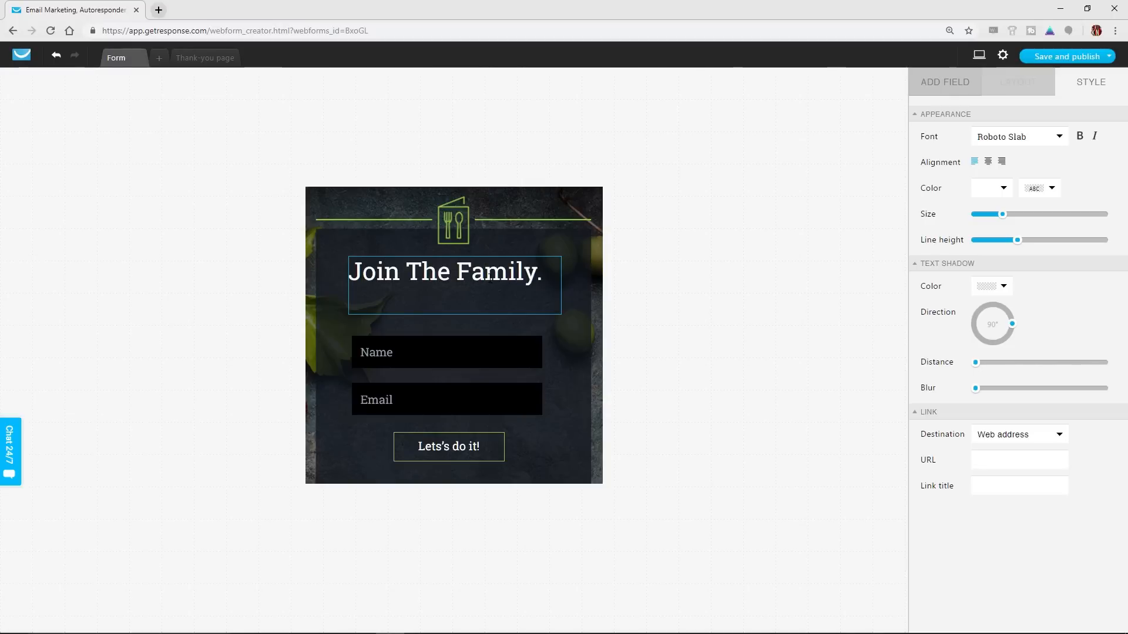
text( Cu)
Add "CKB Email List." to the heading after its first sentence
key(BackSpace)
text(KB EMAIL)
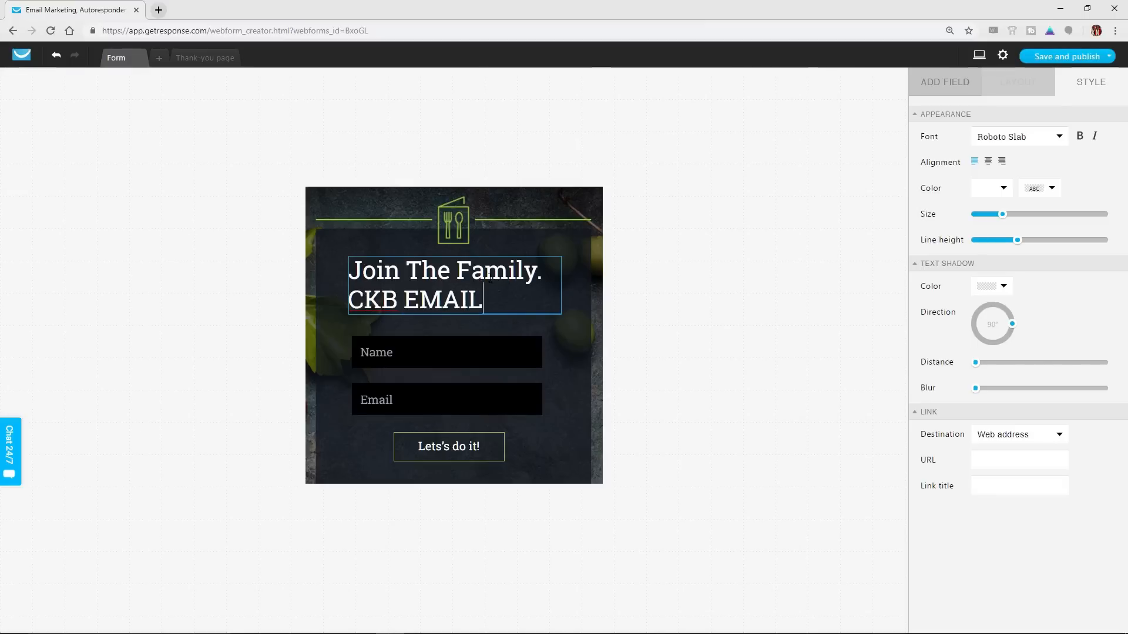
key(BackSpace)
key(BackSpace)
key(BackSpace)
key(BackSpace)
key(BackSpace)
text(E)
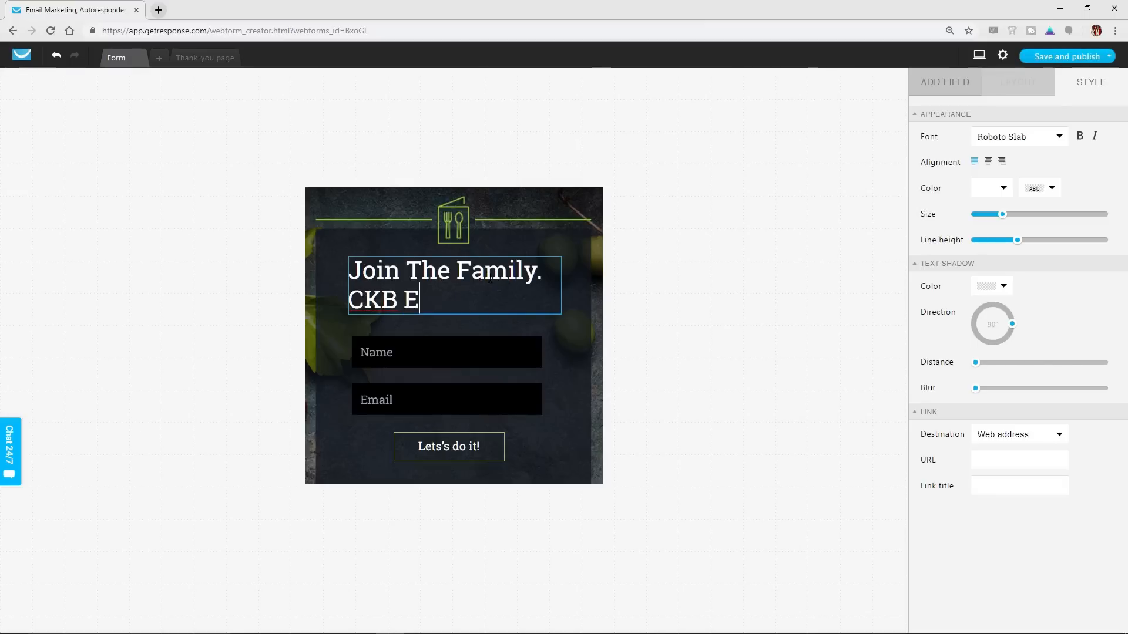
text(mail List.)
Move the Name field up directly beneath the heading and add a Last name field between Name and Email
click(446, 352)
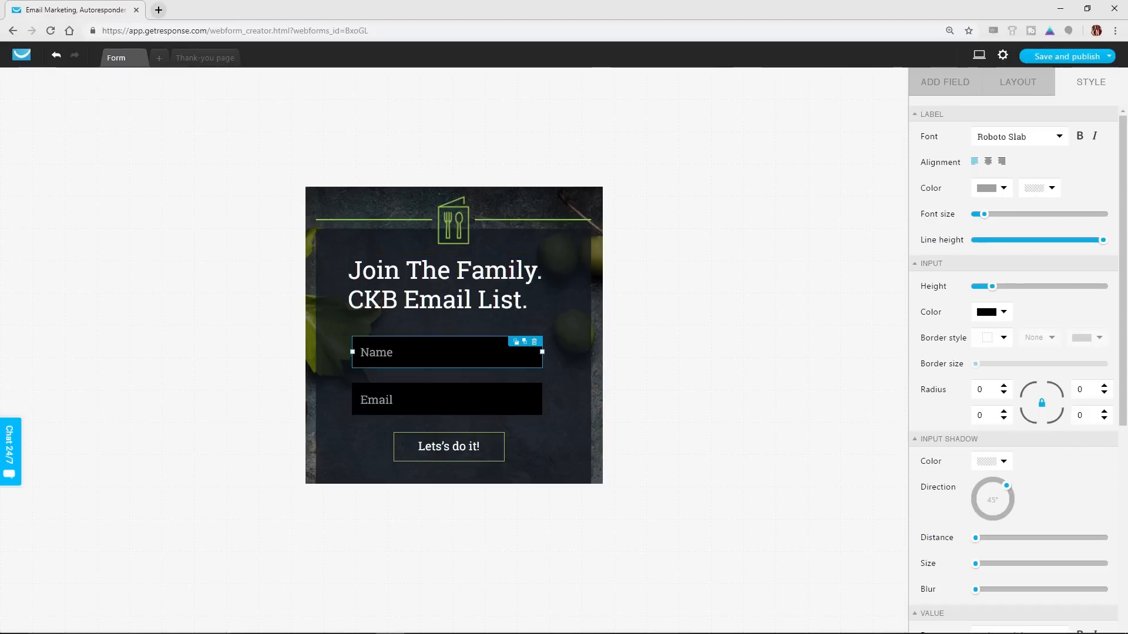
drag(447, 352, 447, 331)
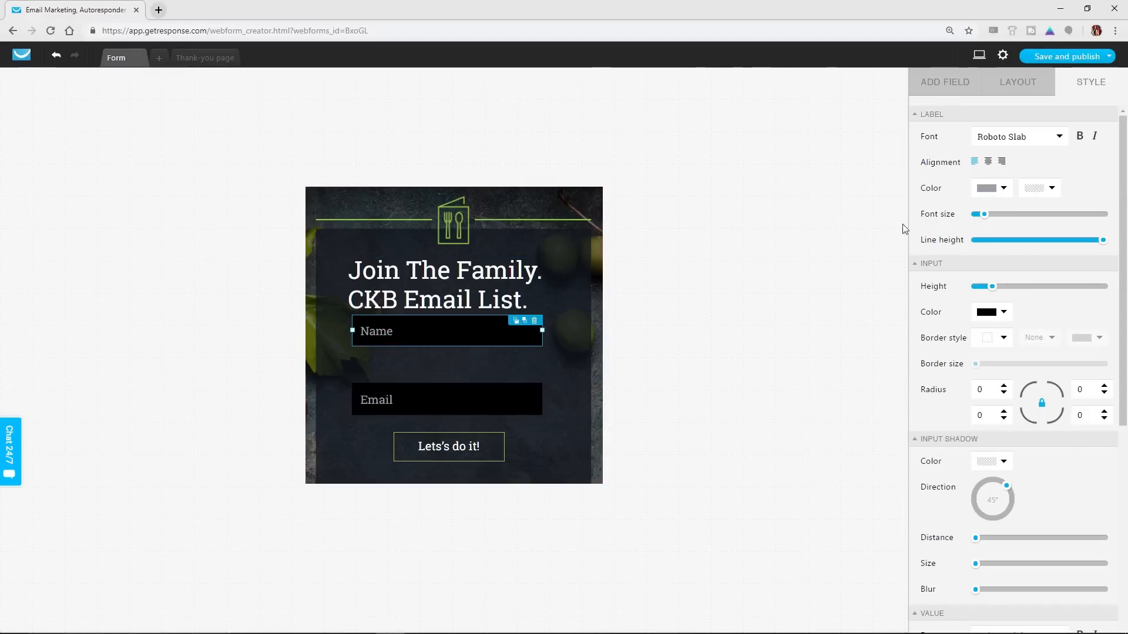
click(936, 85)
drag(1059, 178, 448, 355)
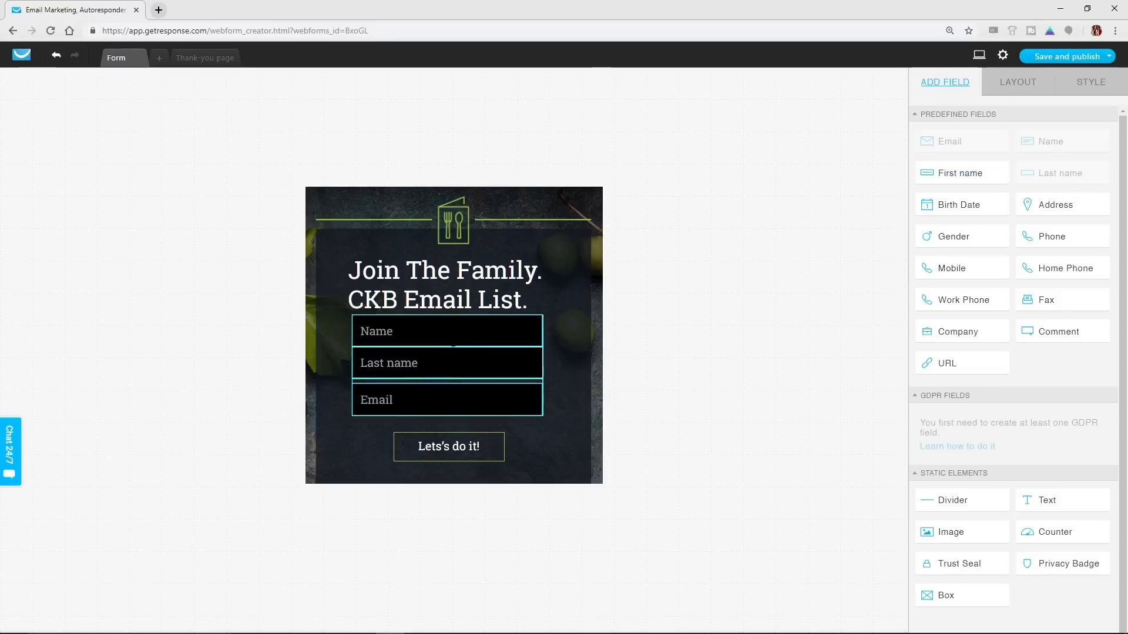
drag(452, 356, 452, 351)
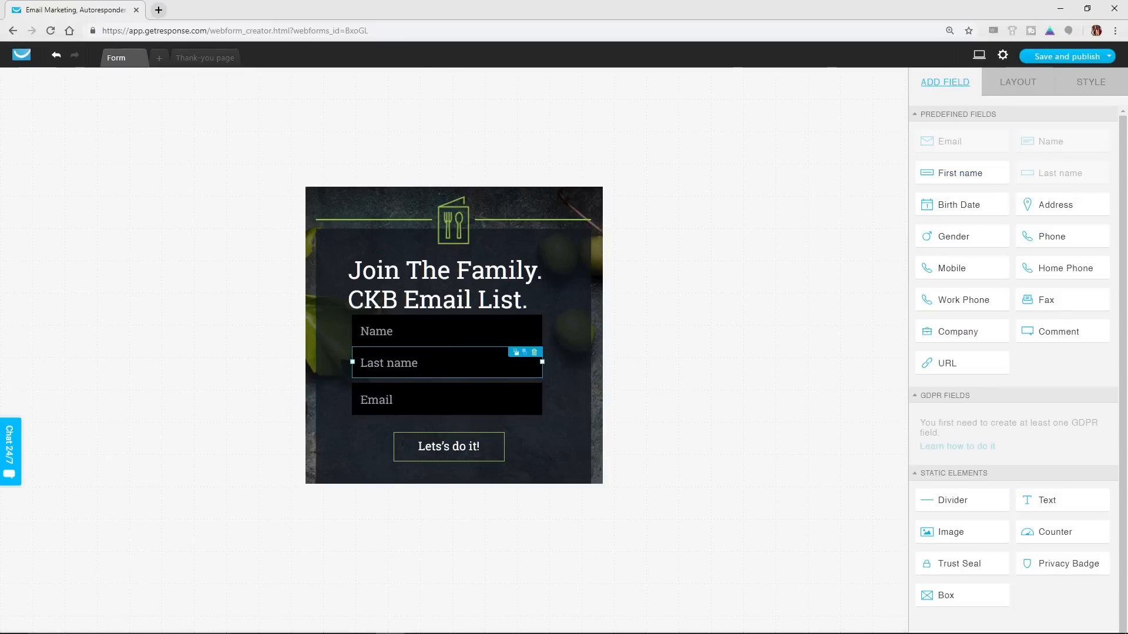
Shift the Email and Last name fields slightly down so the three input fields are evenly spaced above the button
drag(448, 400, 448, 404)
drag(447, 363, 447, 371)
drag(497, 413, 497, 419)
click(549, 442)
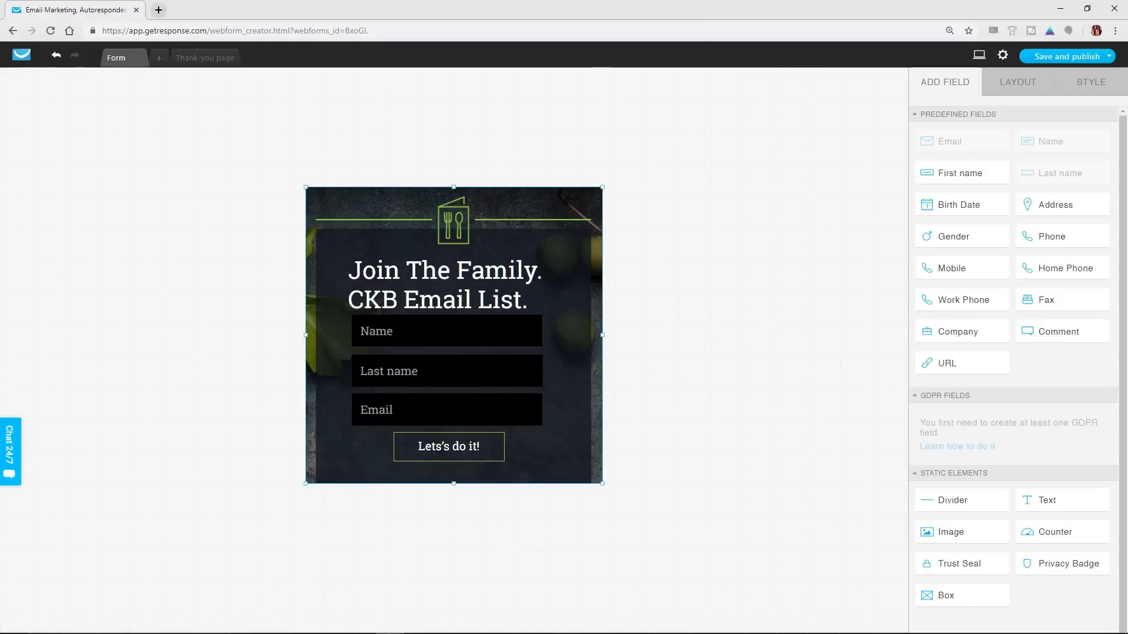
Save and publish the finished sign-up form
click(479, 455)
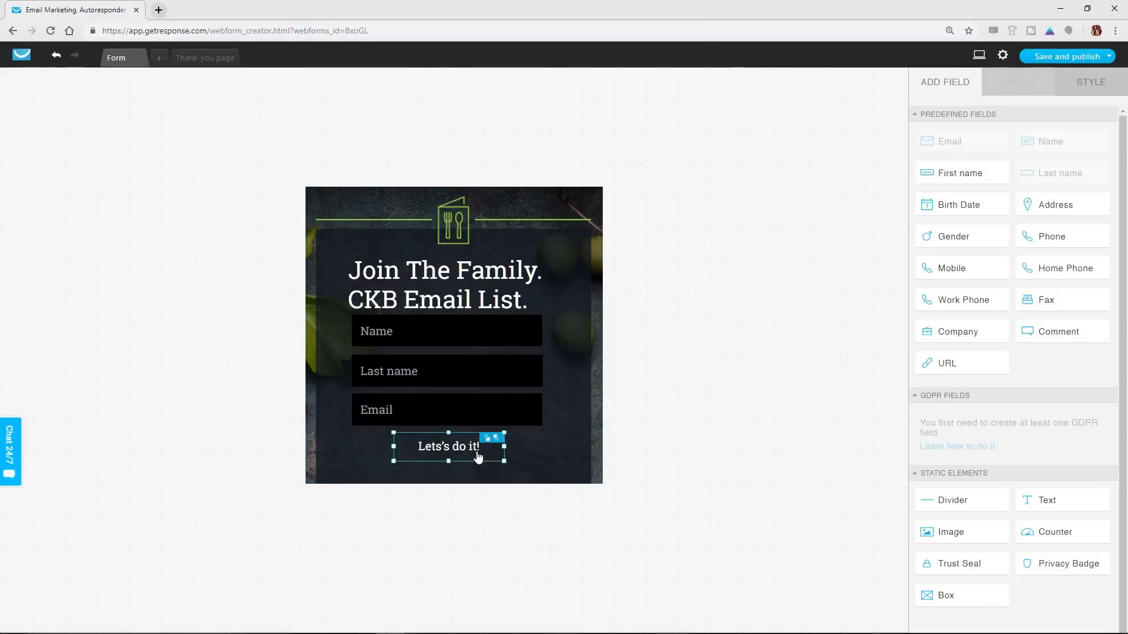
click(563, 396)
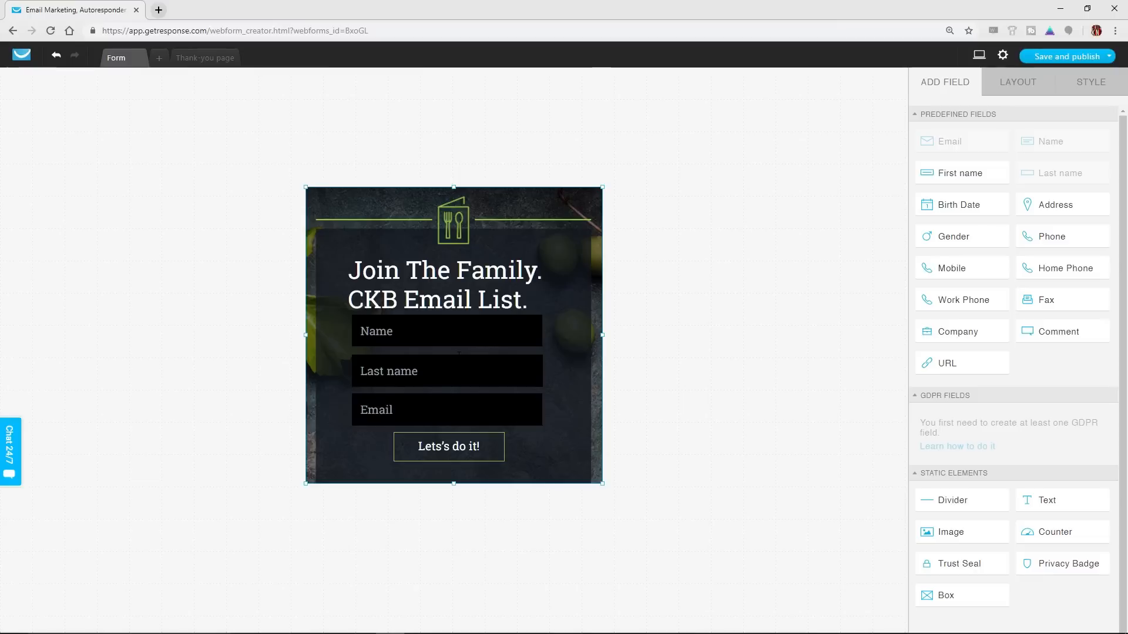
mouse_move(1093, 62)
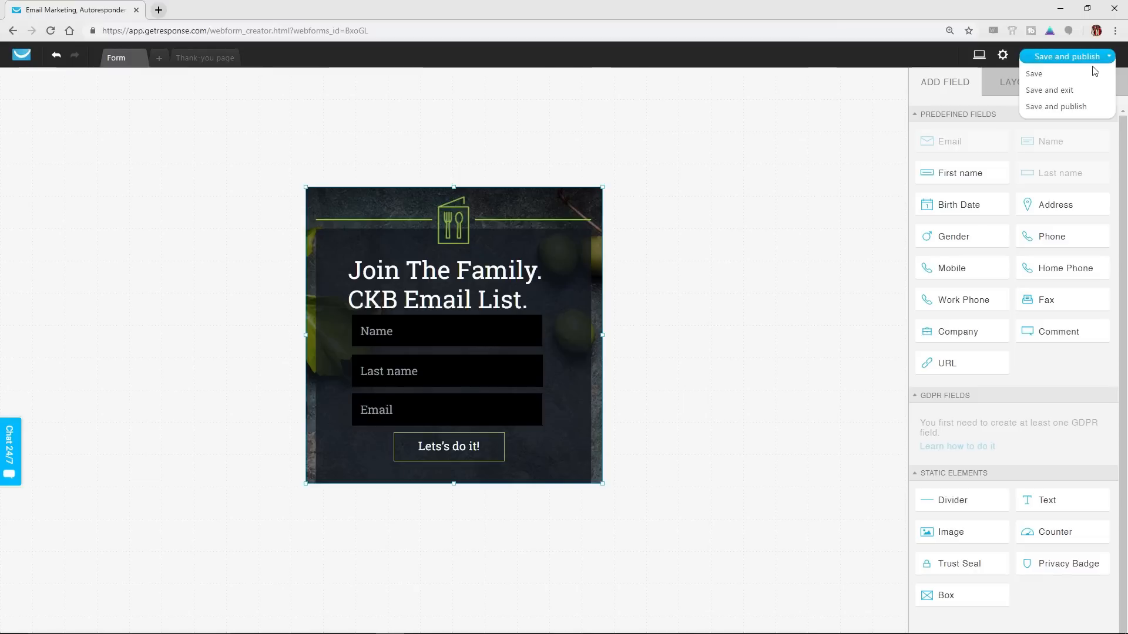
click(1062, 107)
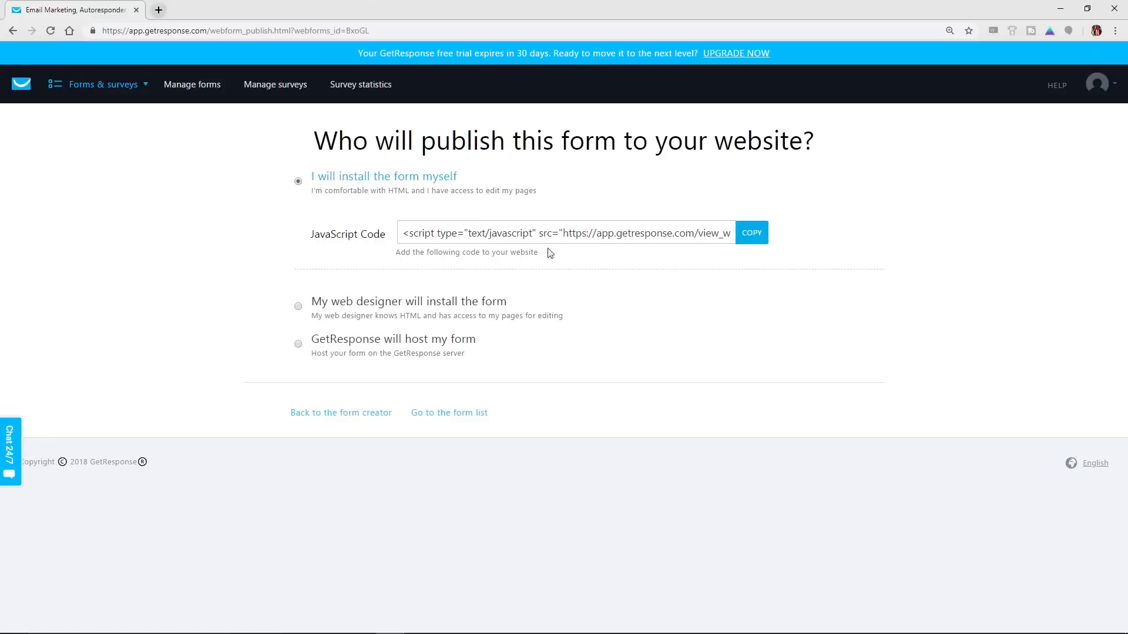
Open curtisskingbeats.com in a new browser tab to view its free beats sign-up offer, and return to the form's publishing options
click(158, 10)
text(cur)
key(Return)
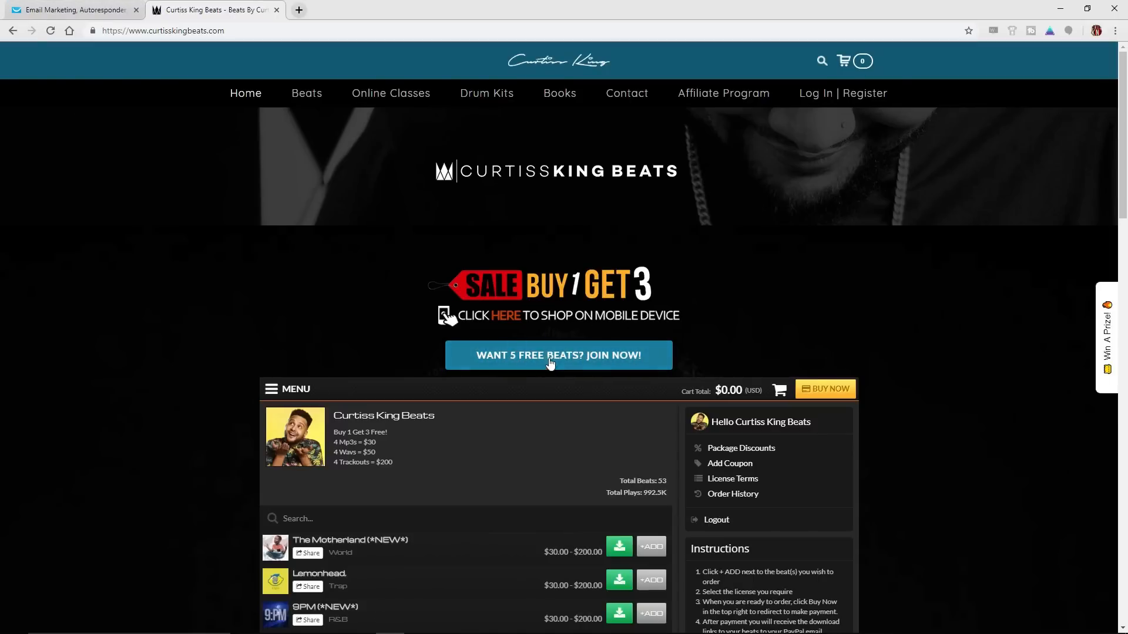
click(88, 10)
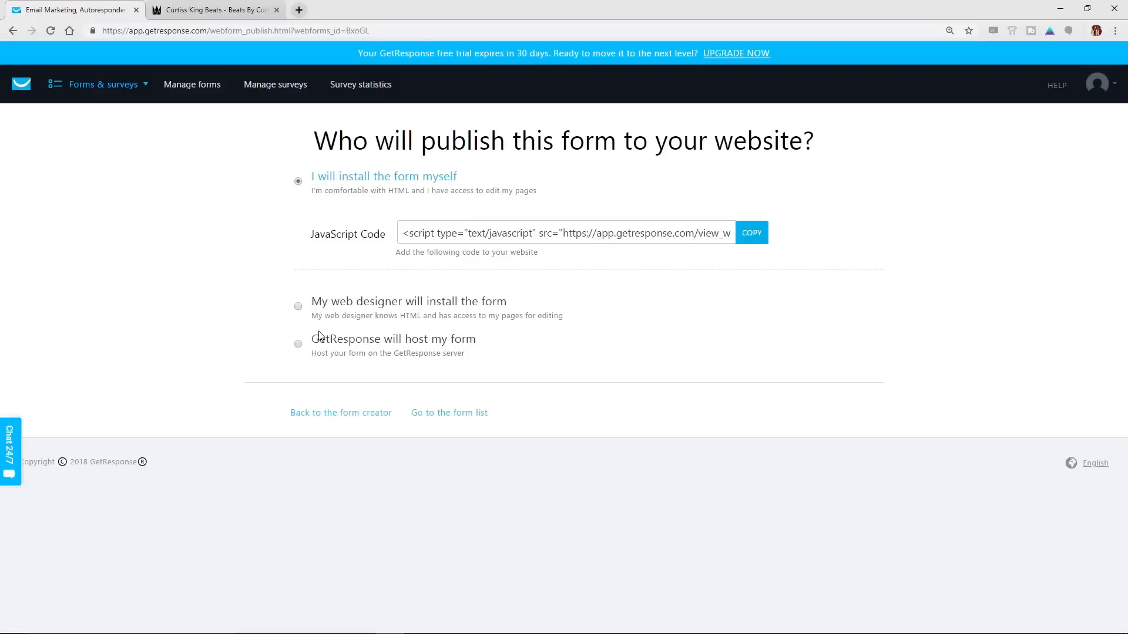
Choose to have GetResponse host the form and copy its form link
click(298, 350)
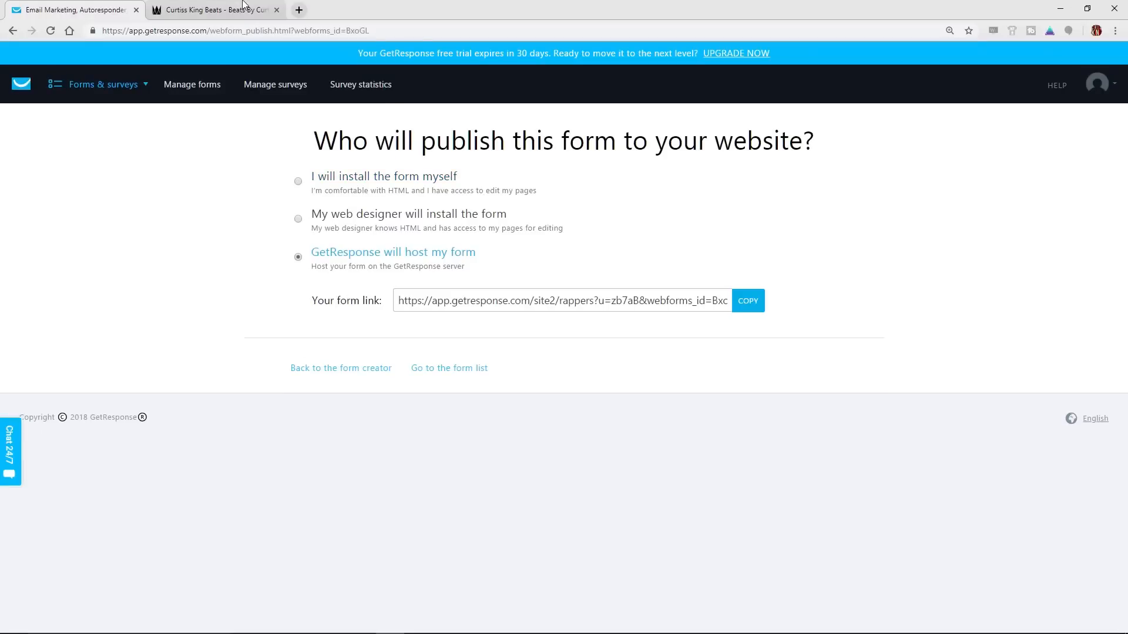
click(212, 10)
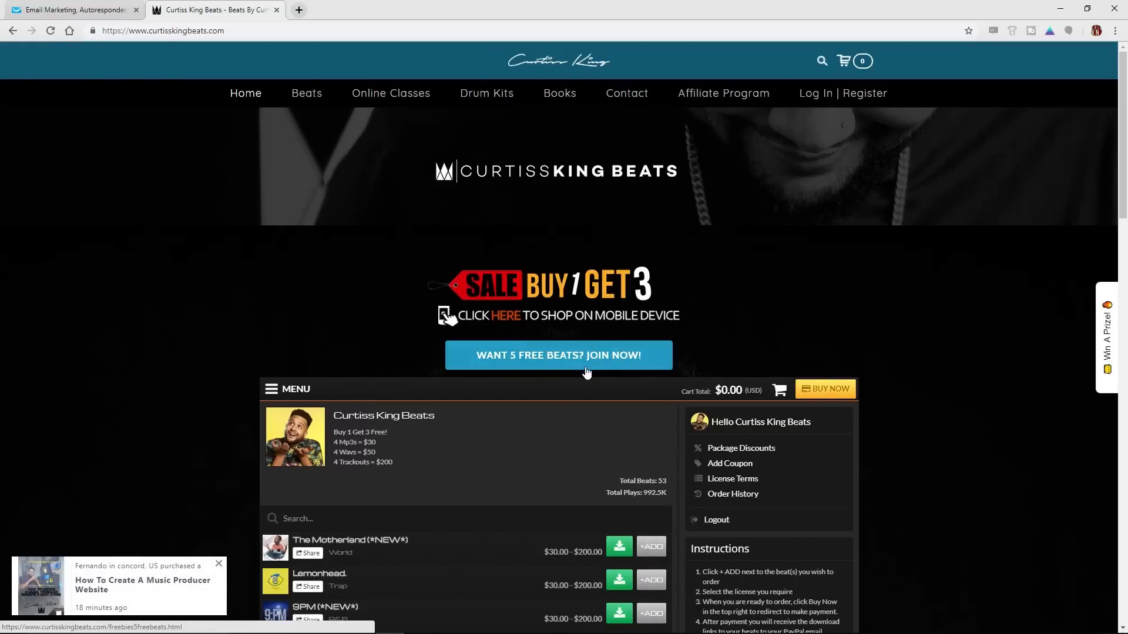
click(91, 10)
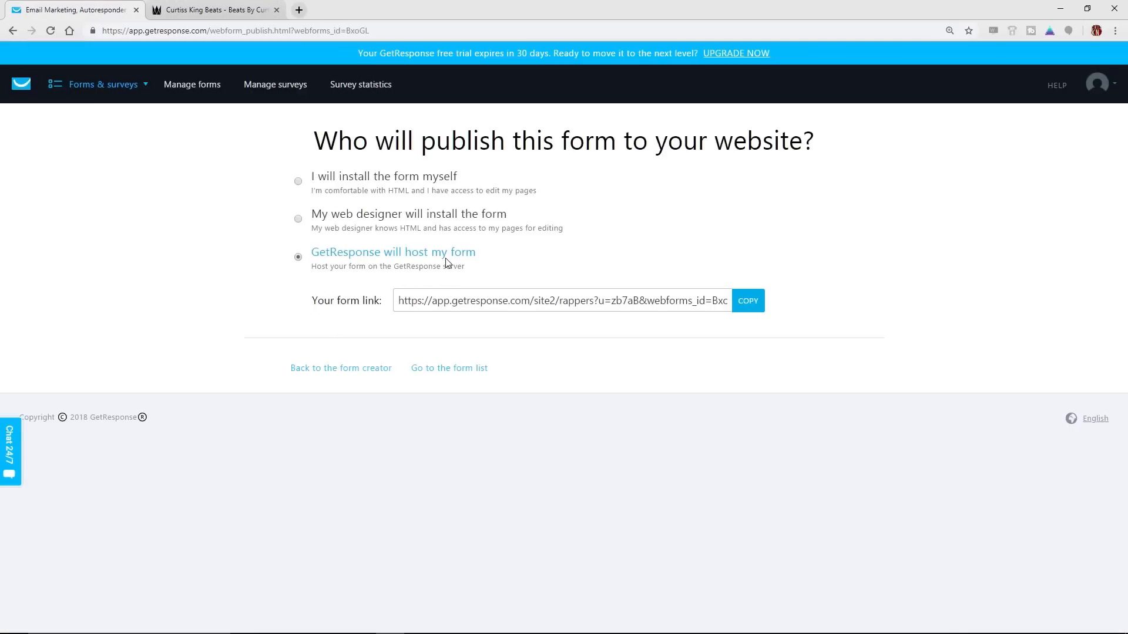
triple_click(473, 303)
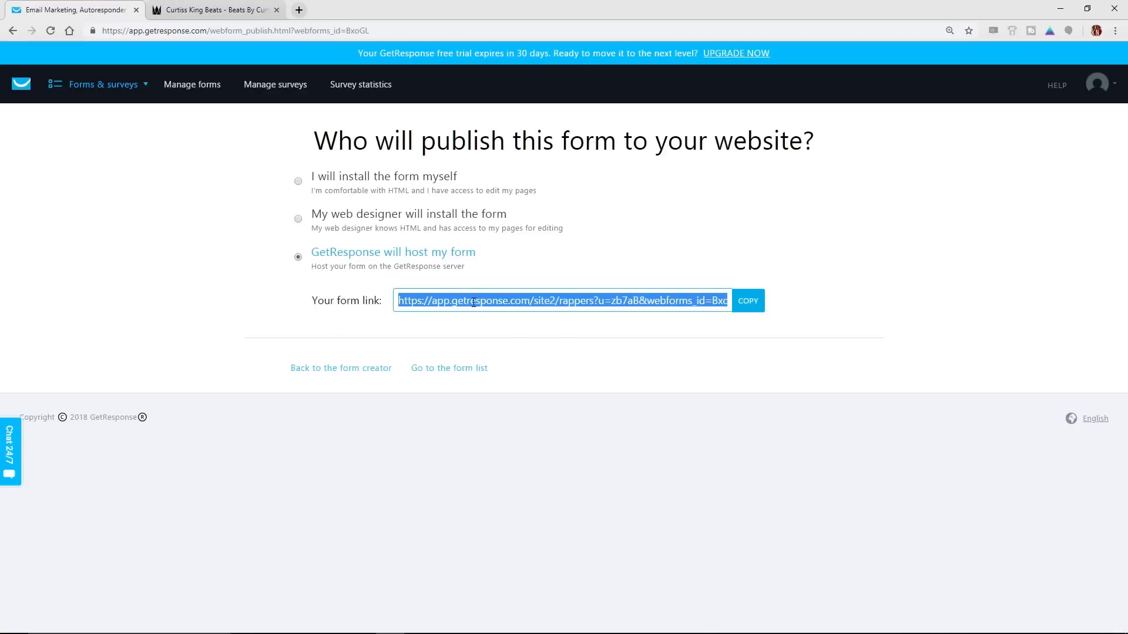
right_click(473, 303)
click(494, 315)
Open bit.ly in a new browser tab and create a Bitlink from the copied form link
click(303, 11)
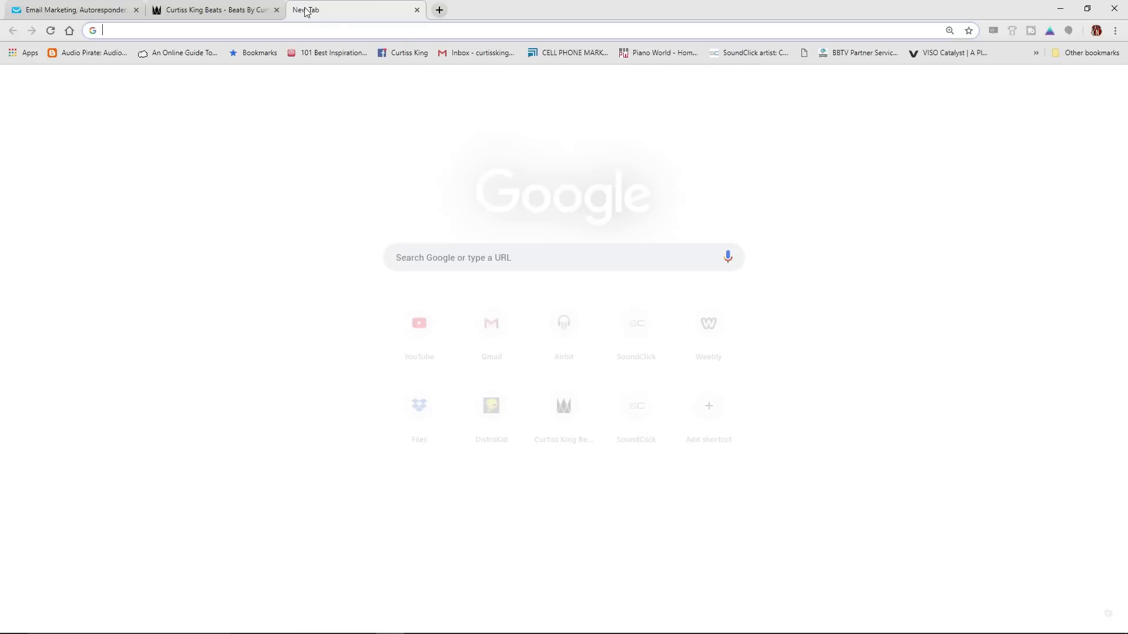
text(bit.ly)
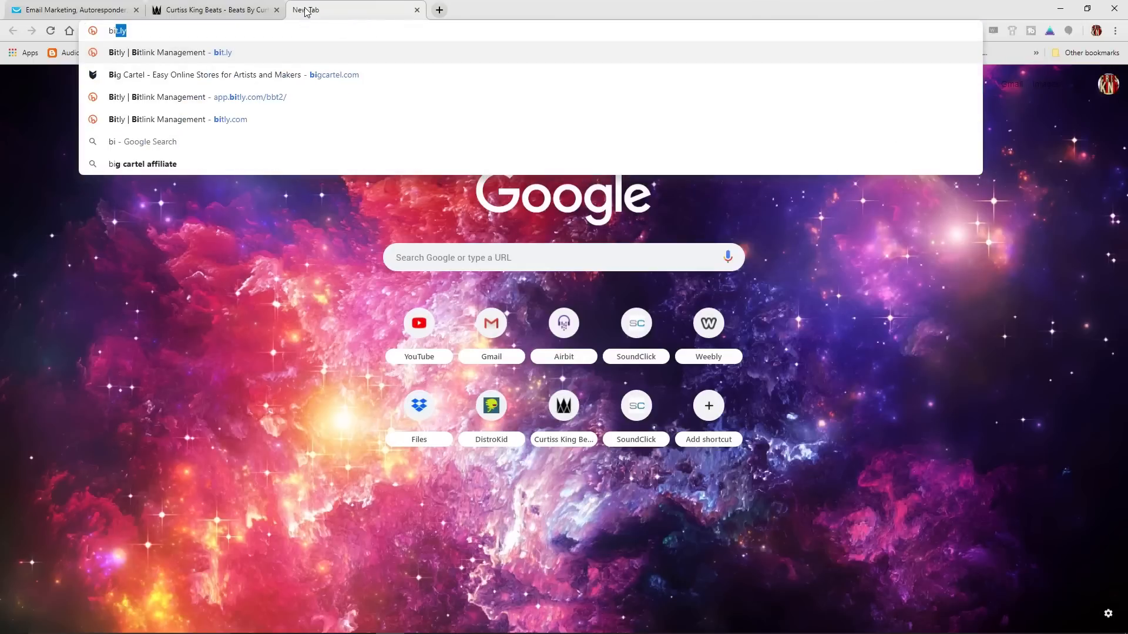
key(Return)
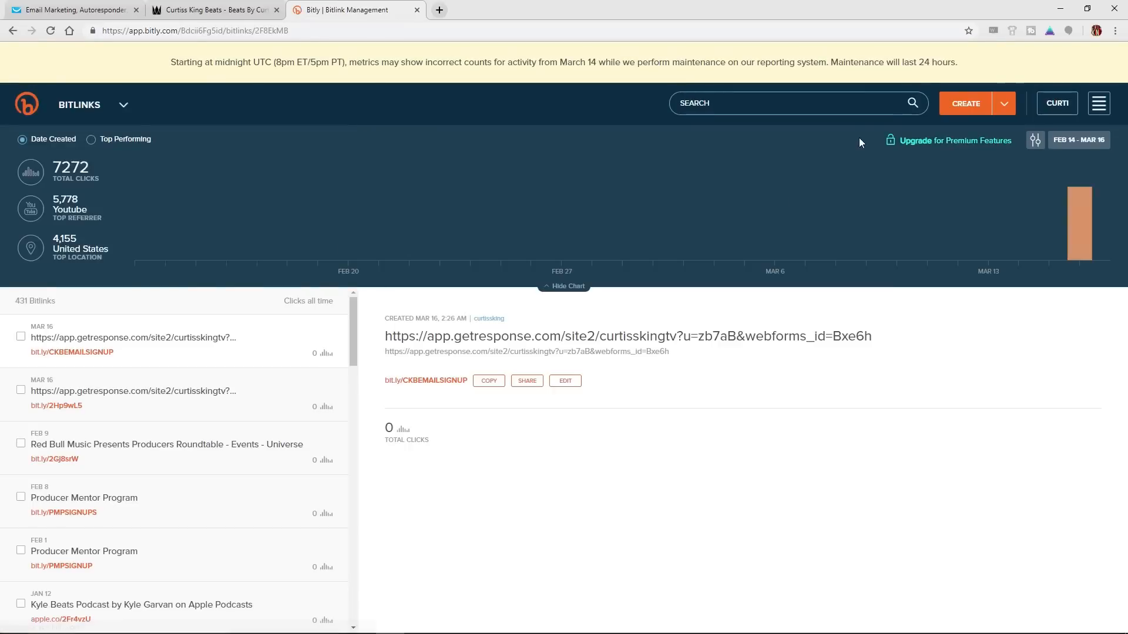
click(966, 104)
key(ctrl+v)
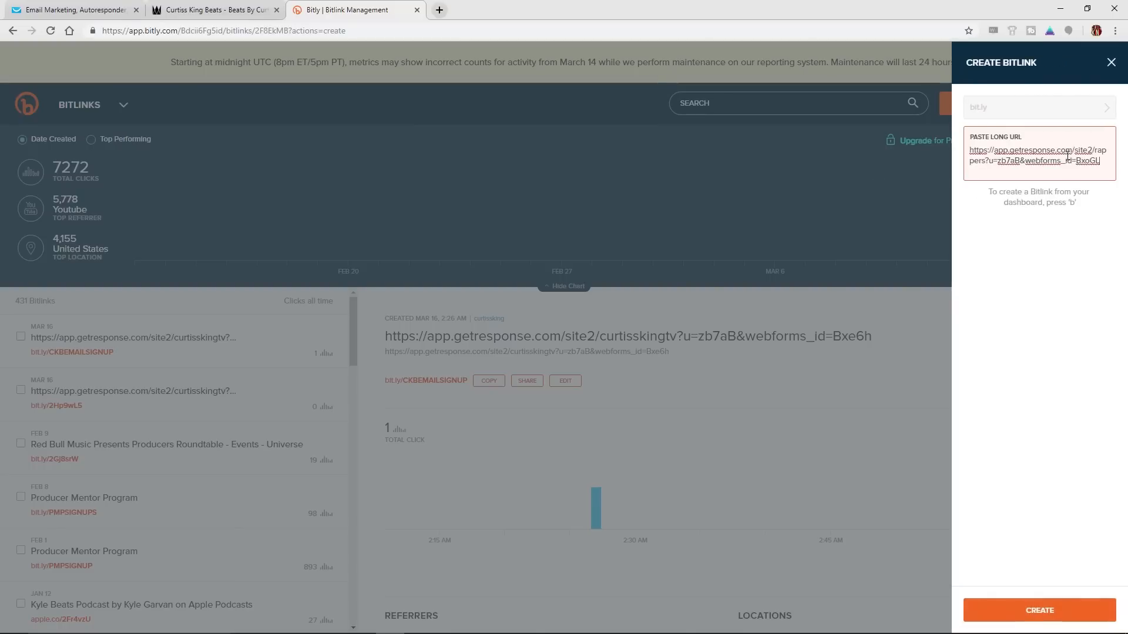
key(Return)
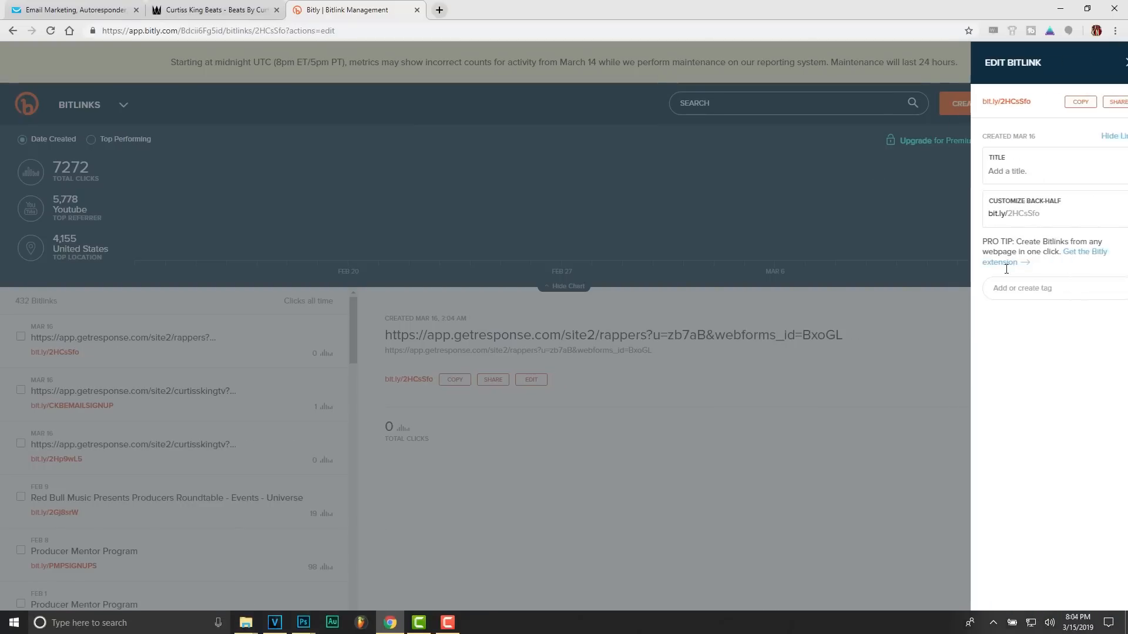
Copy the new short link and open it in the browser to view the hosted sign-up form
click(1059, 104)
click(212, 9)
click(347, 10)
click(327, 31)
key(ctrl+v)
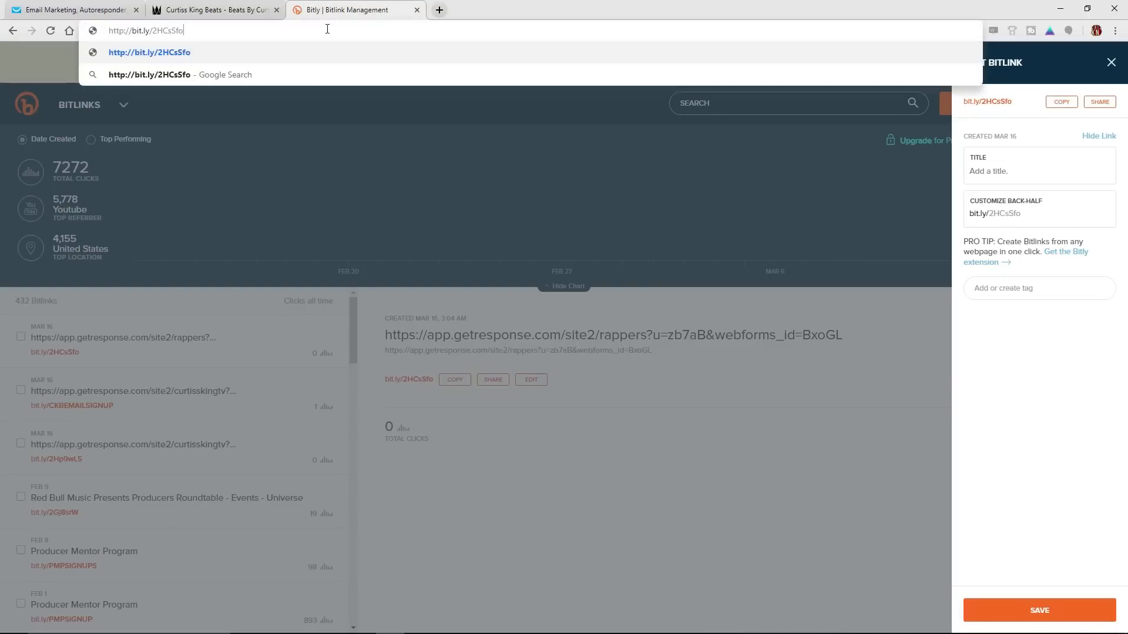
key(Return)
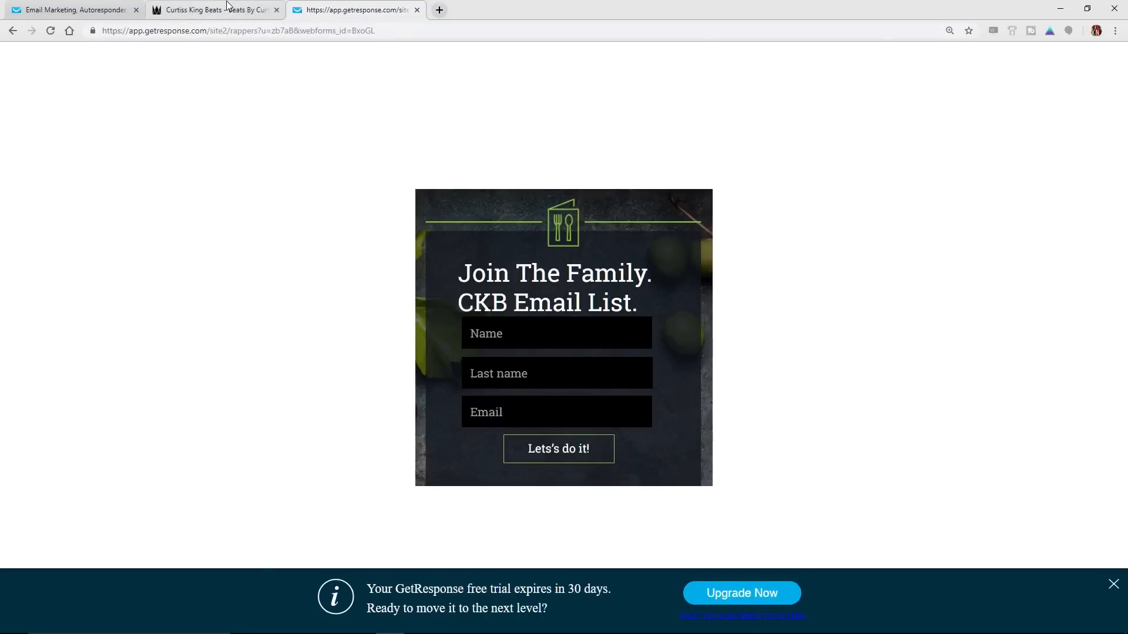
Return to the GetResponse dashboard and create a newsletter with the Drag-and-Drop Email Editor
click(205, 8)
click(89, 9)
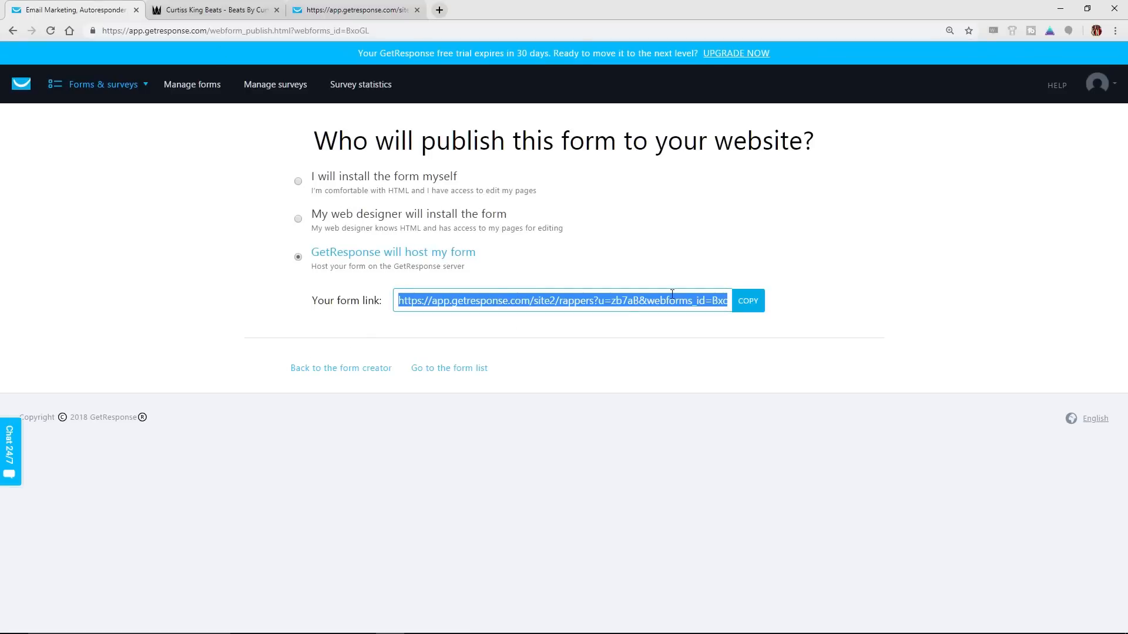
mouse_move(70, 97)
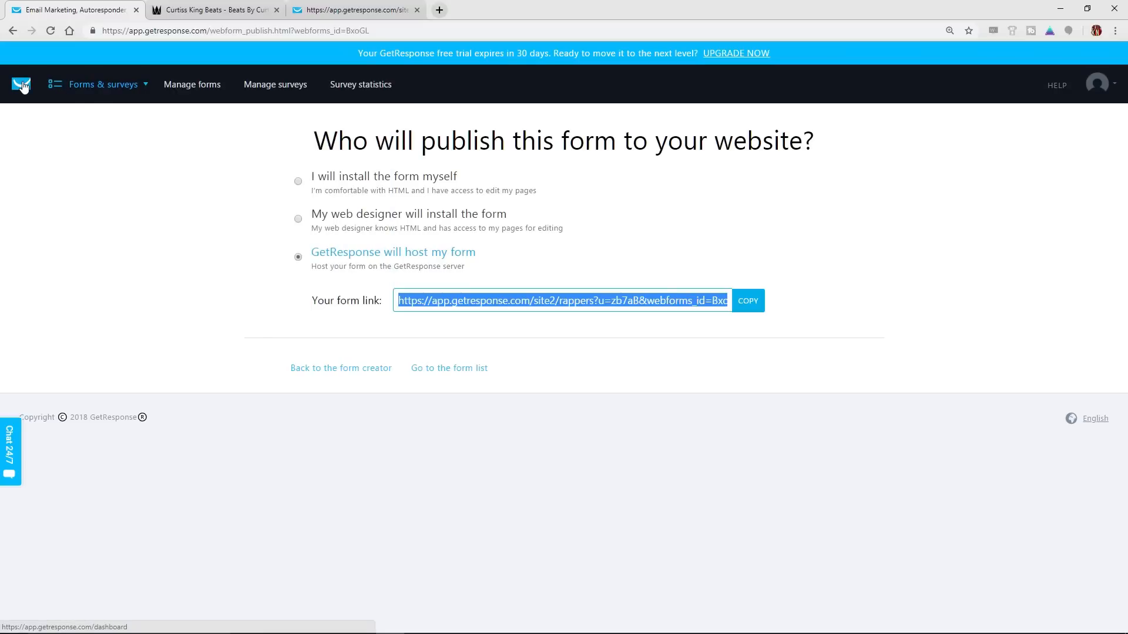
click(23, 86)
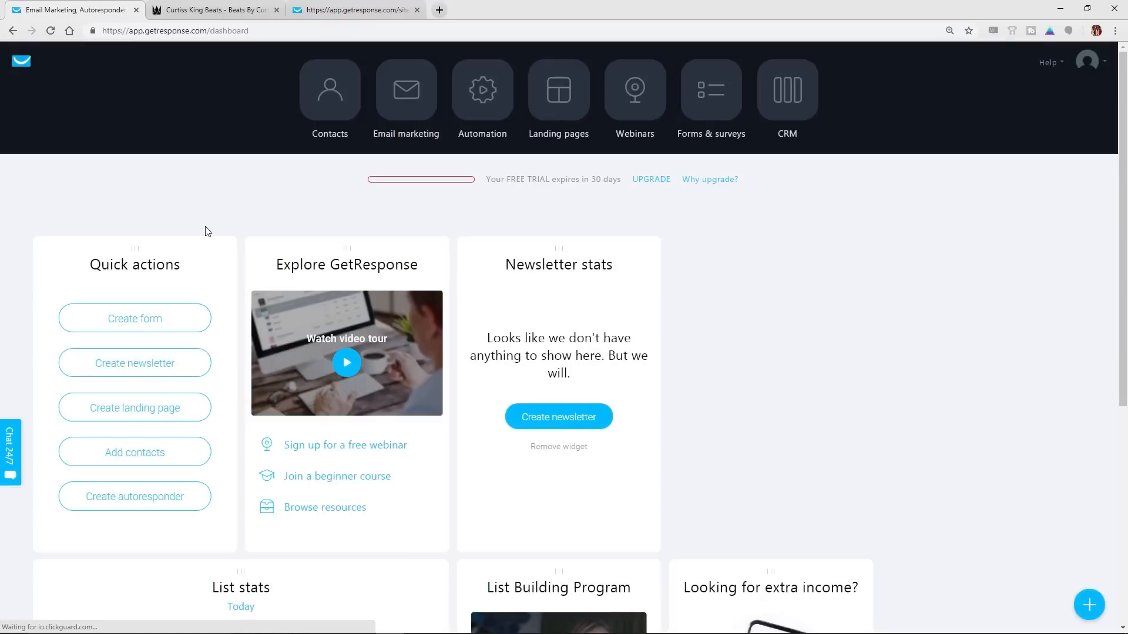
scroll(207, 230, down, 1)
scroll(207, 231, down, 1)
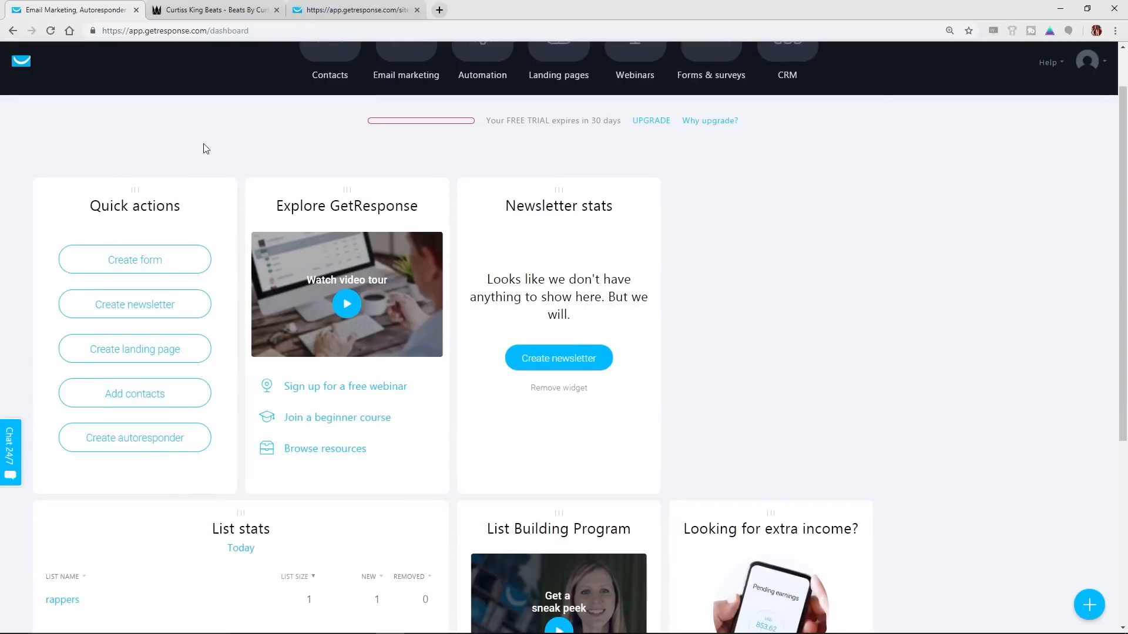
click(148, 315)
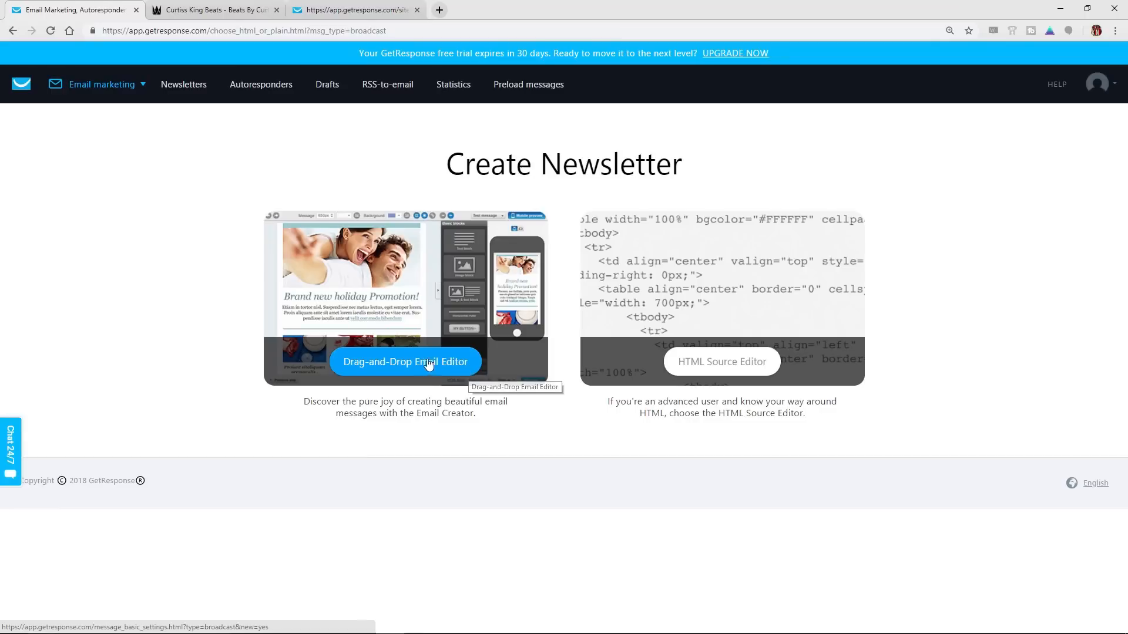
click(409, 367)
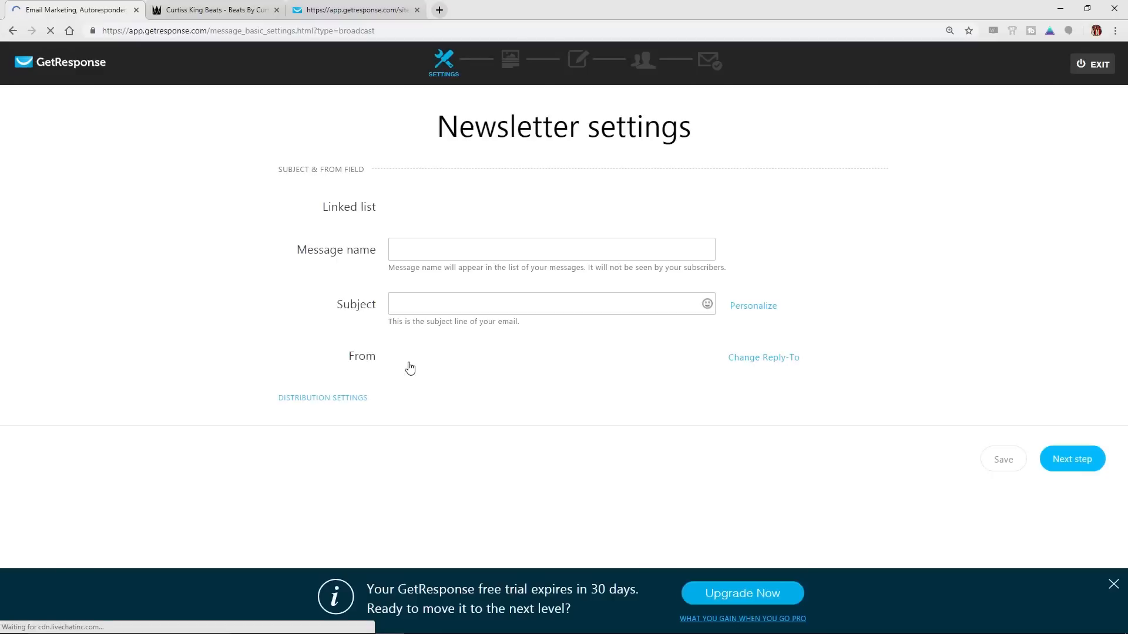
Keep rappers as the newsletter's linked list and name the message March Madness Discounts
click(441, 209)
click(441, 210)
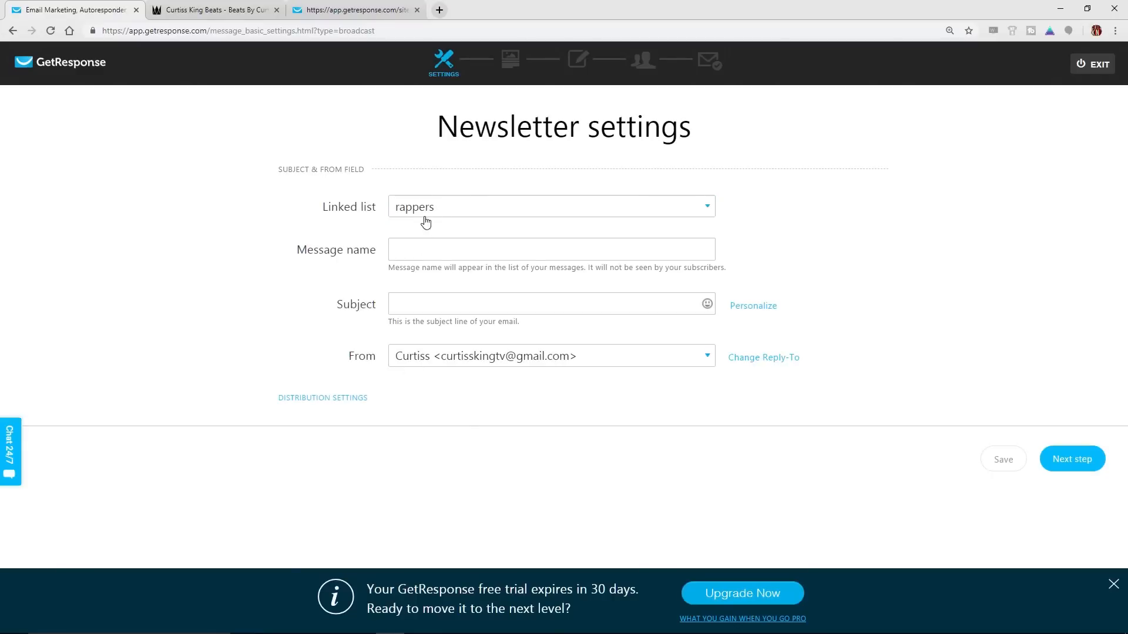
click(421, 251)
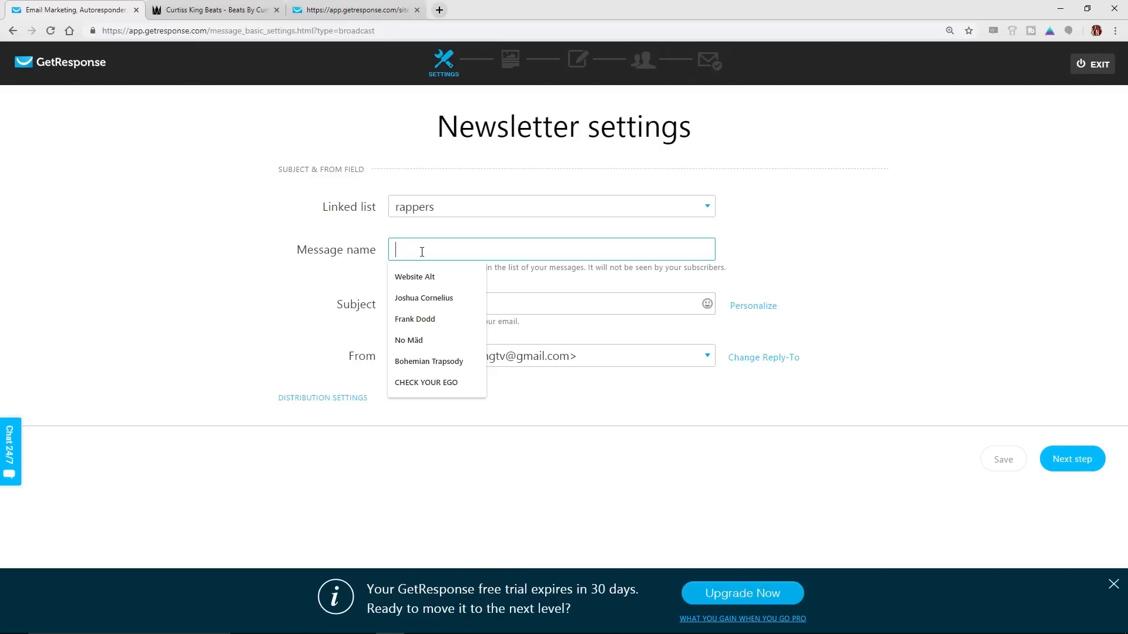
text(March Madnes)
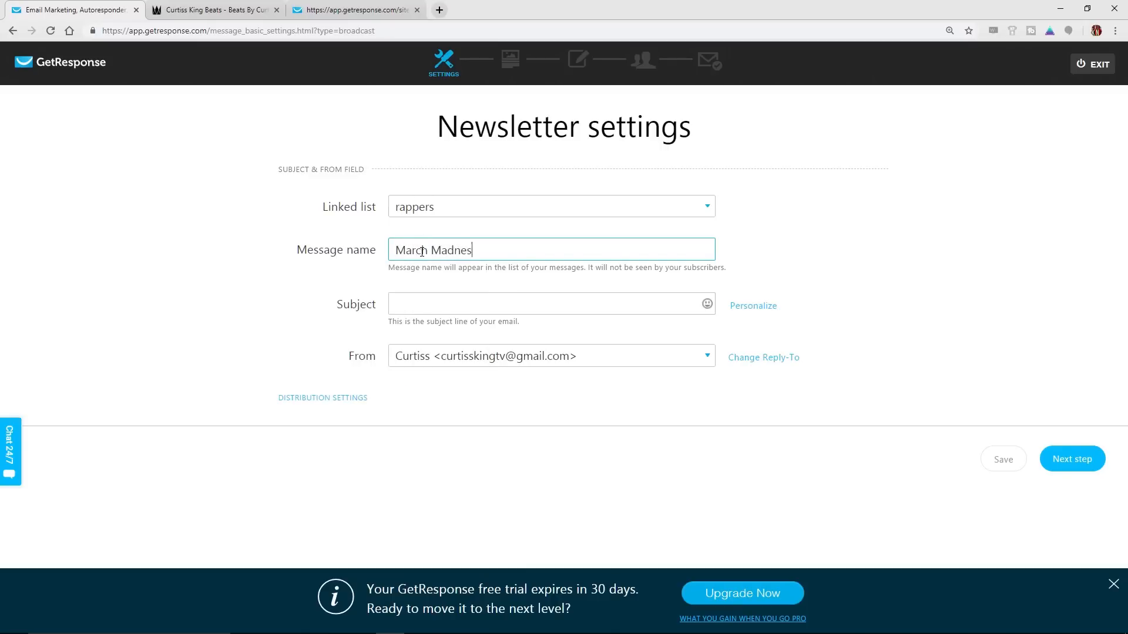
text(s Discounts)
Set the email subject to Soundcloud Is Shutting Down and continue to the template selection
click(431, 303)
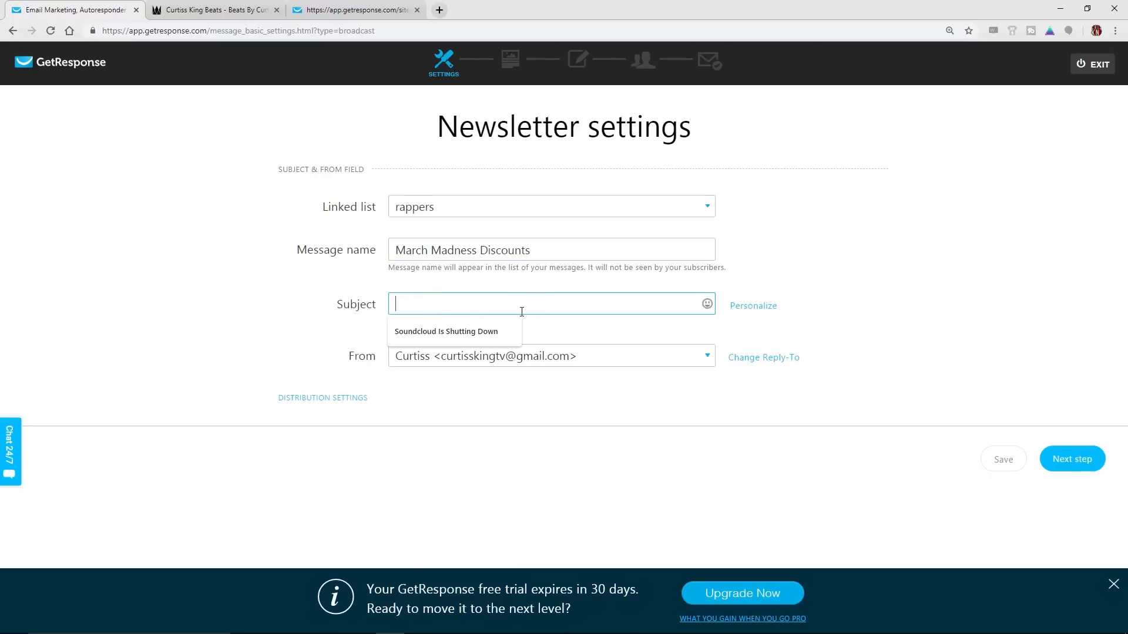
click(464, 333)
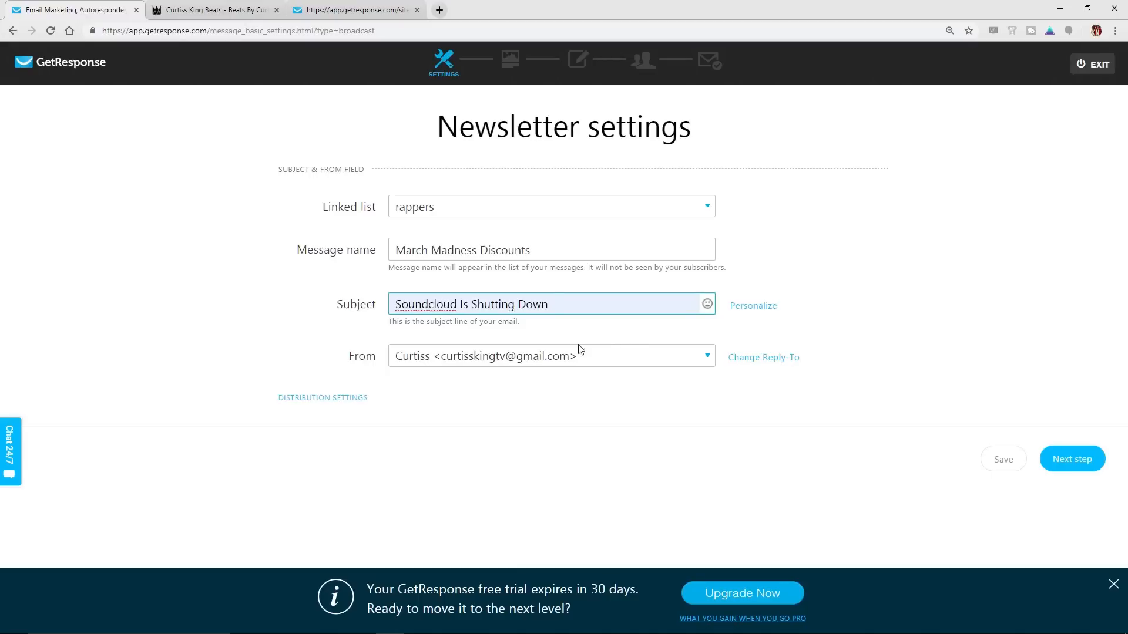
click(1073, 461)
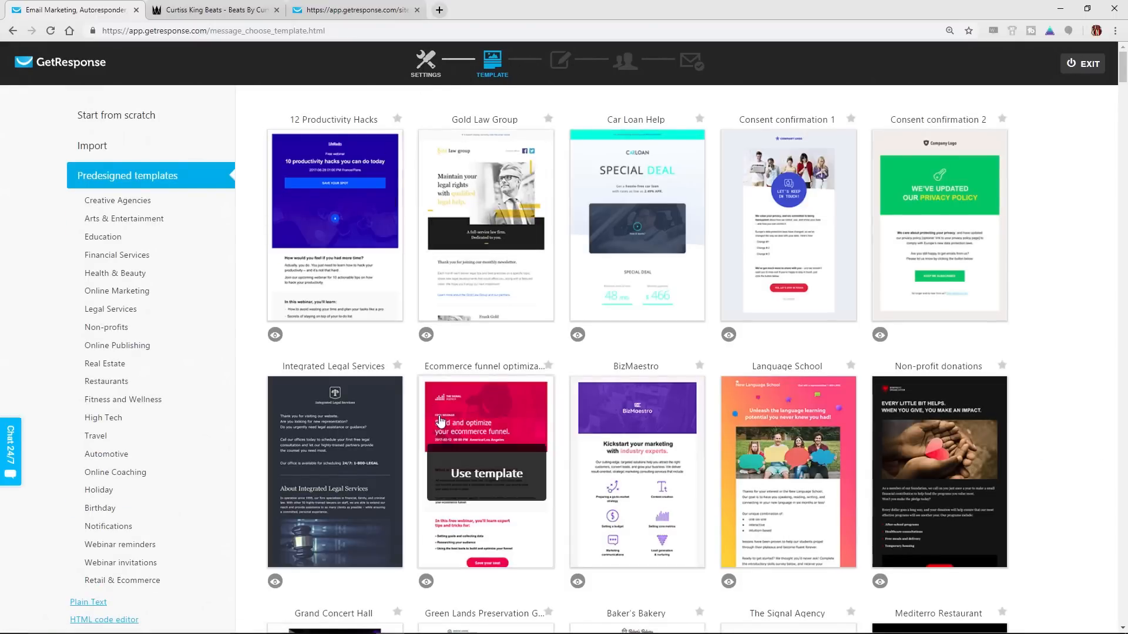
Browse the predesigned templates, and start the newsletter from scratch with the Blank template
scroll(513, 442, down, 9)
scroll(414, 388, down, 6)
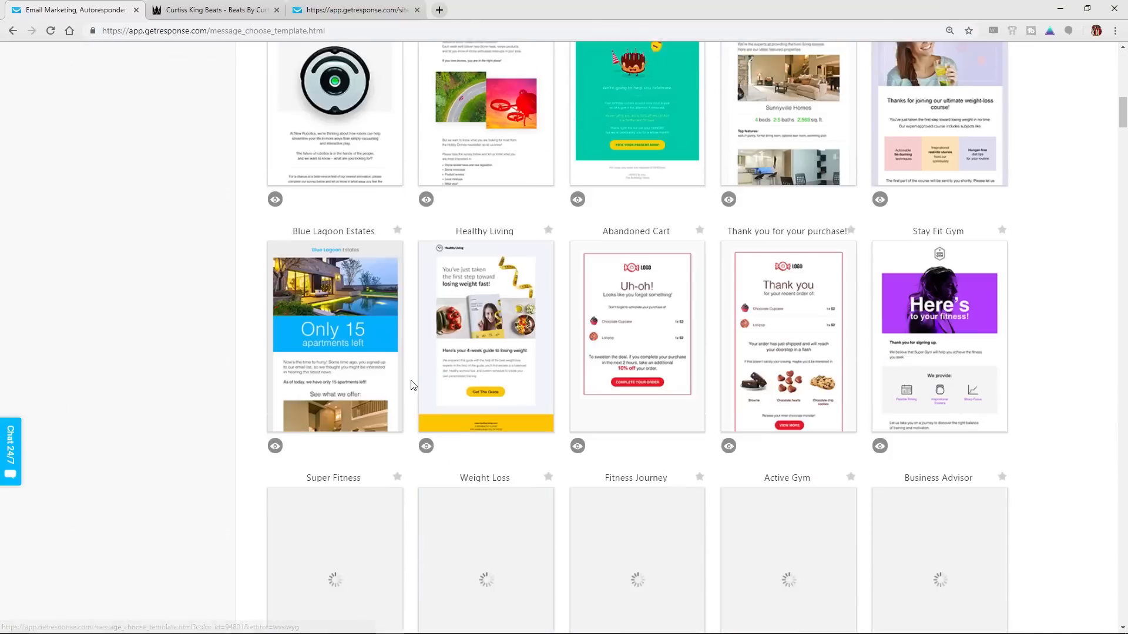
scroll(413, 392, up, 12)
scroll(411, 391, up, 3)
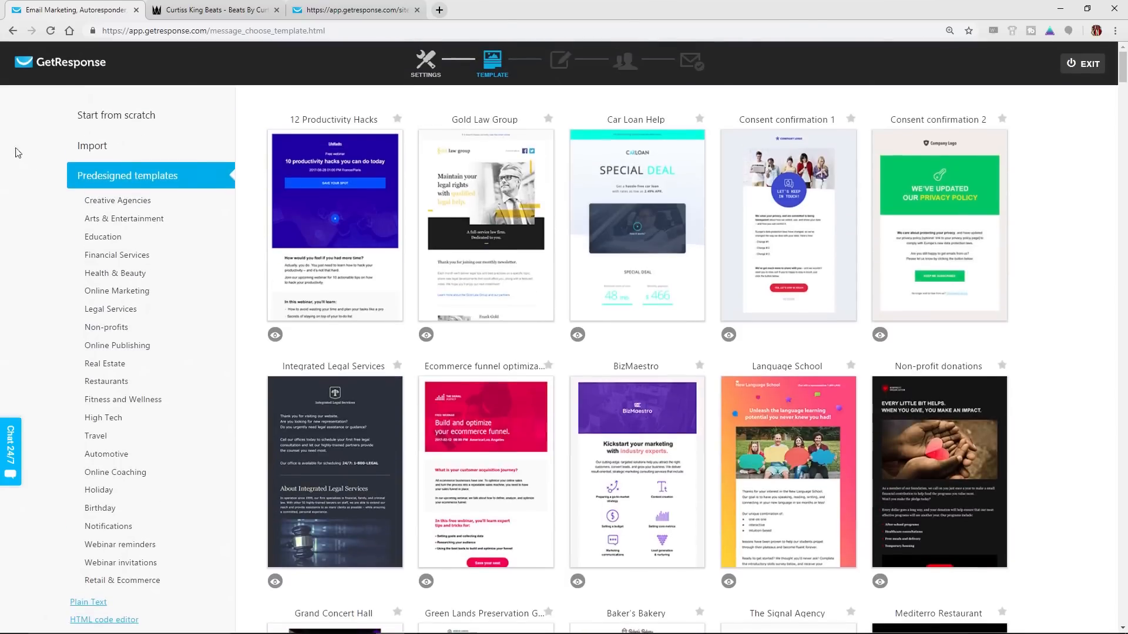
click(117, 117)
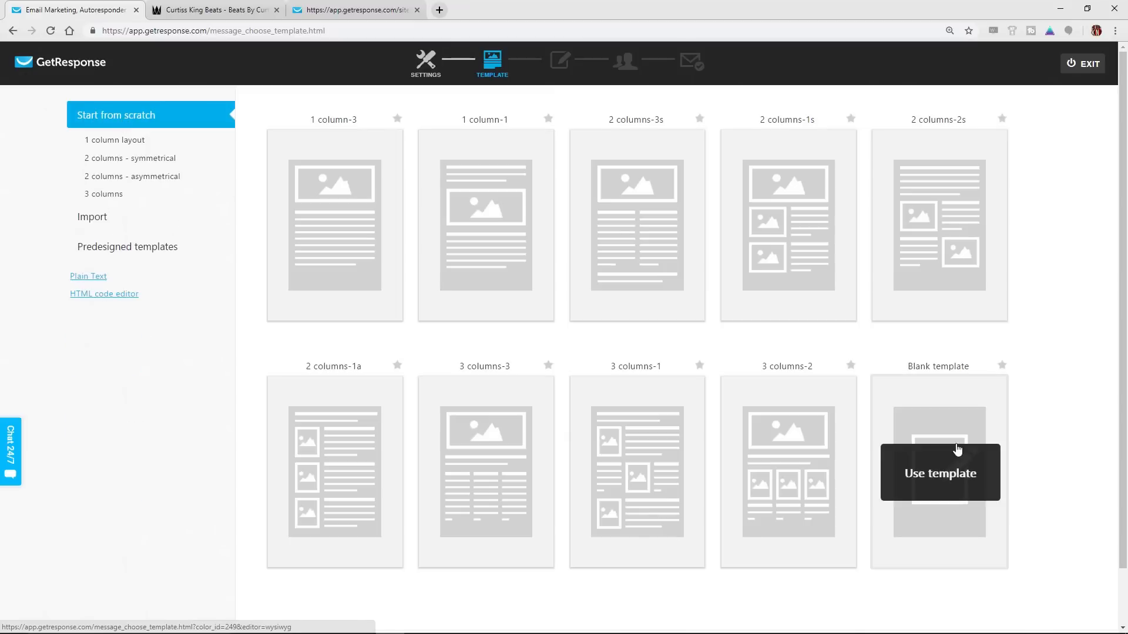
click(957, 442)
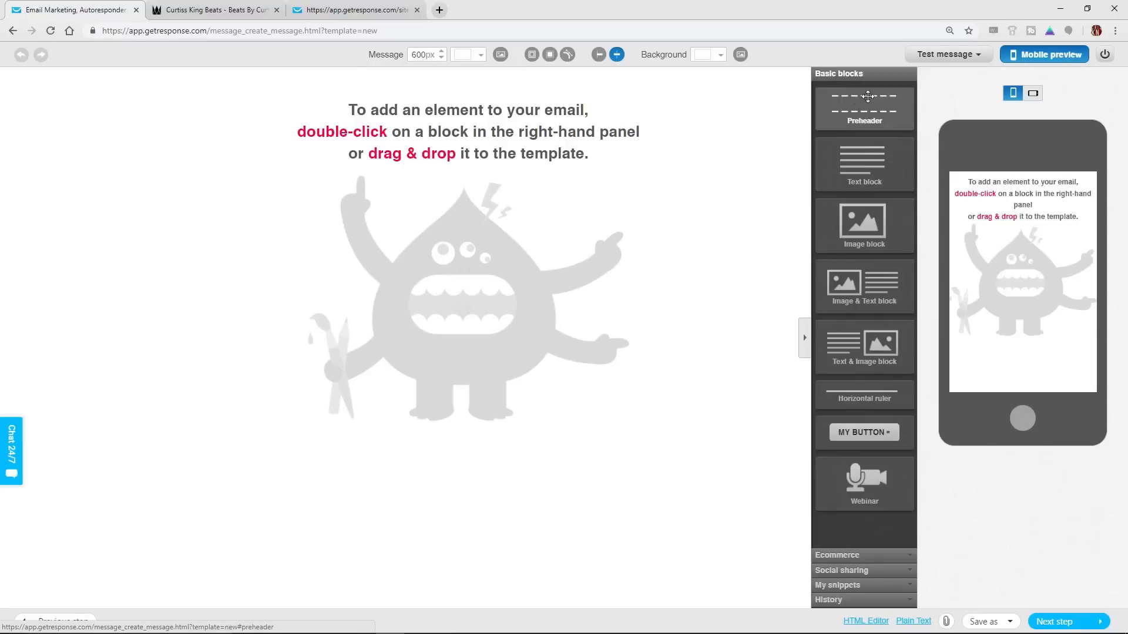
Add a text block to the blank message and briefly open its placeholder text for editing
drag(881, 164, 549, 154)
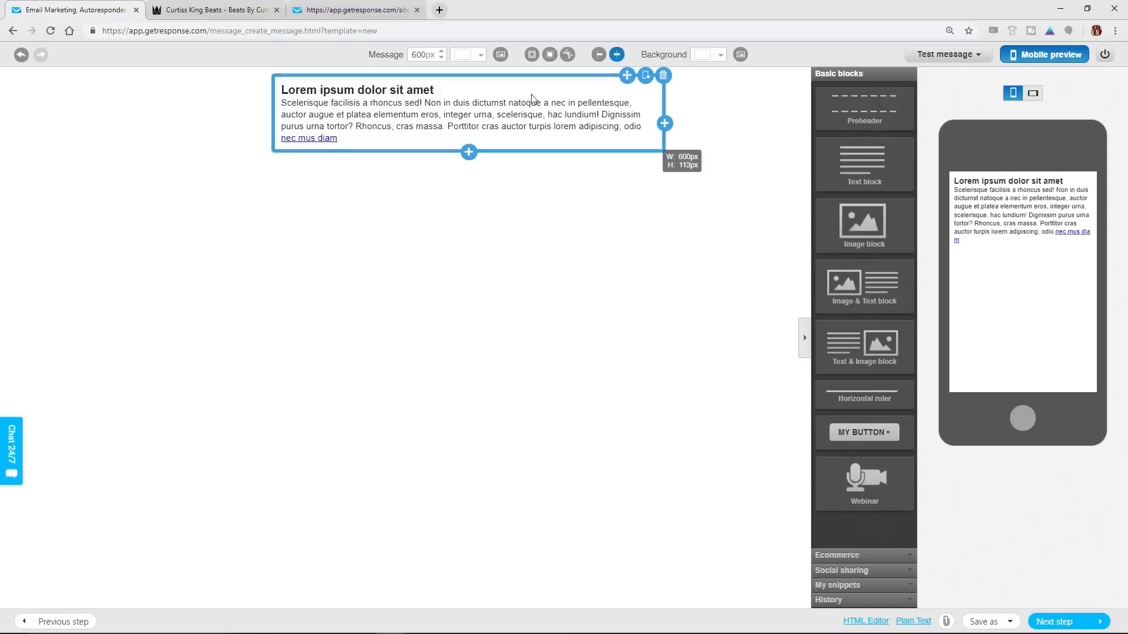
click(419, 125)
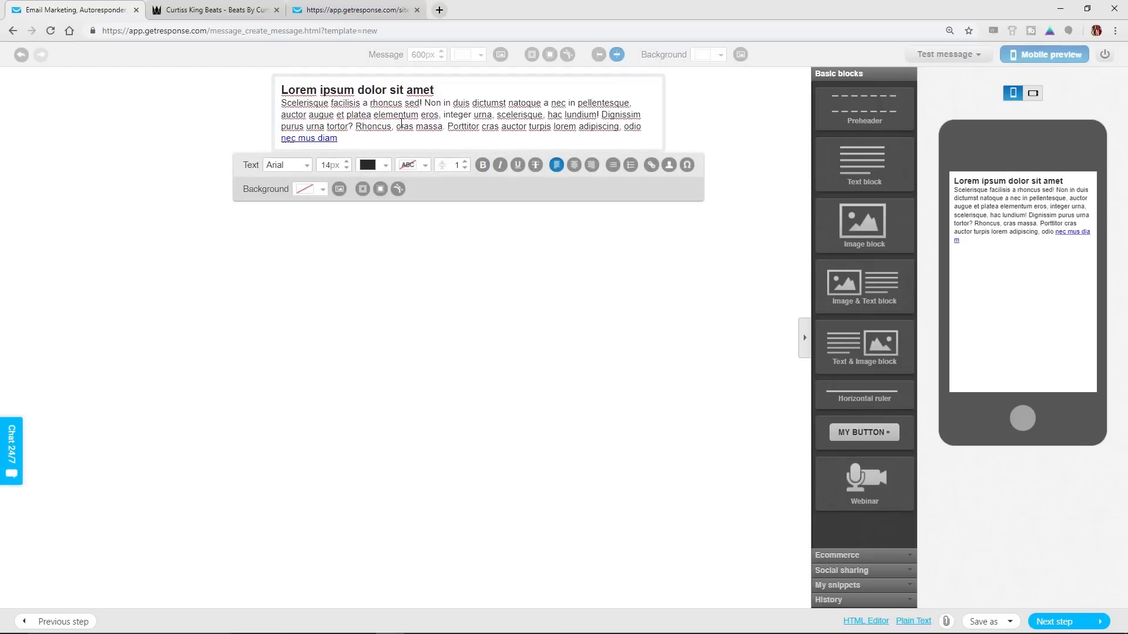
triple_click(501, 115)
click(517, 257)
Continue to the recipients, include the rappers list and go on to the message summary
click(1049, 622)
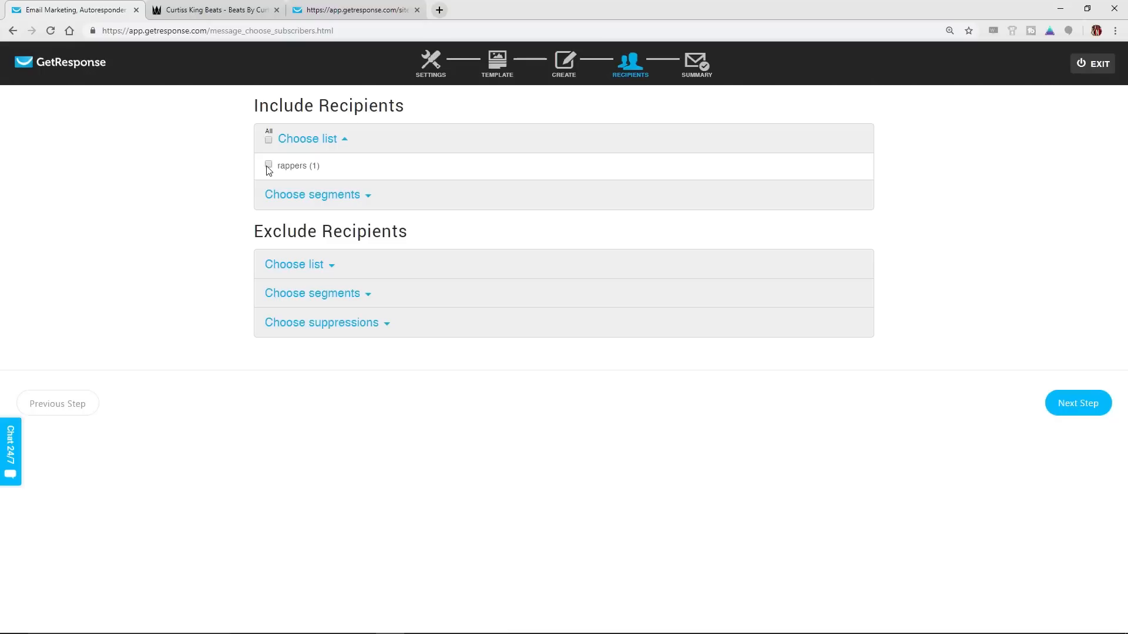
click(269, 166)
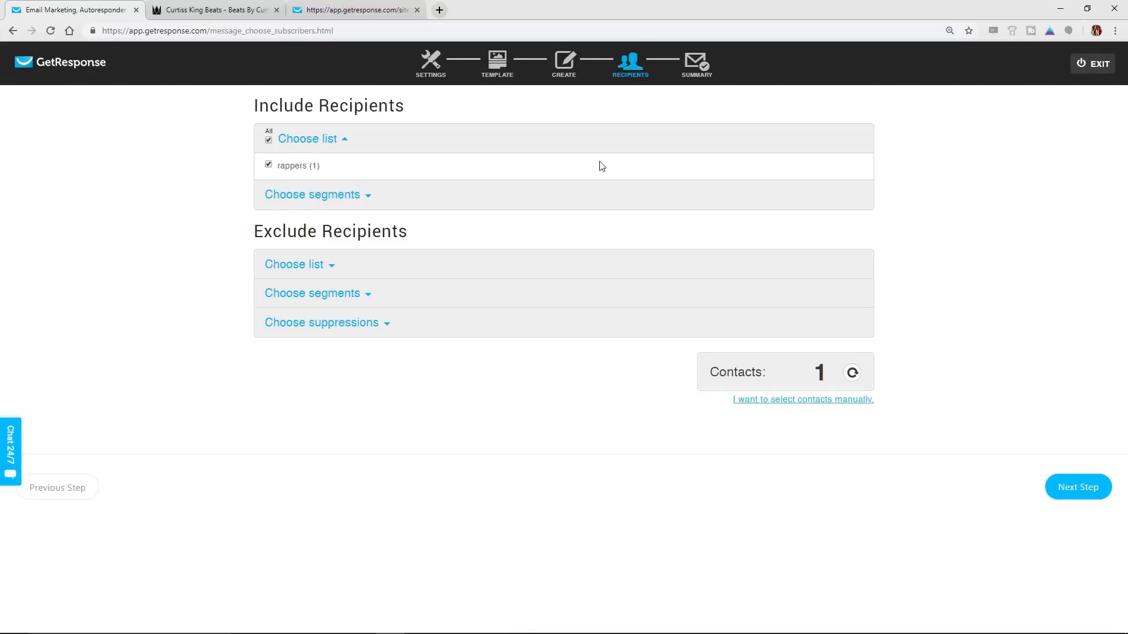
click(703, 65)
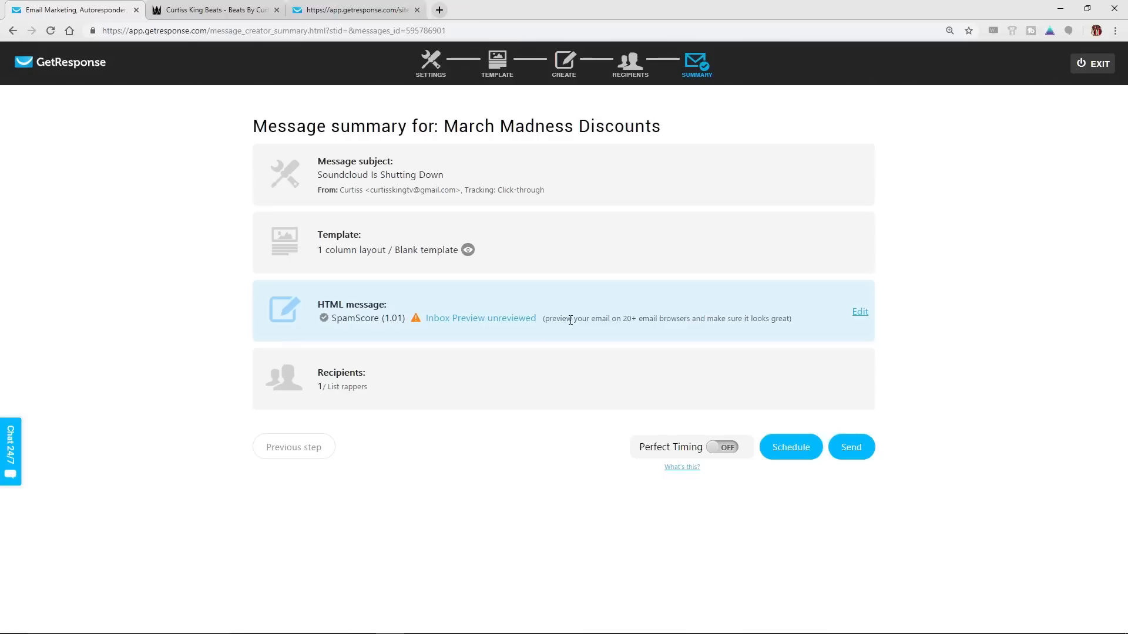
Open the Inbox Preview of the message across email clients and return to the message summary
click(487, 325)
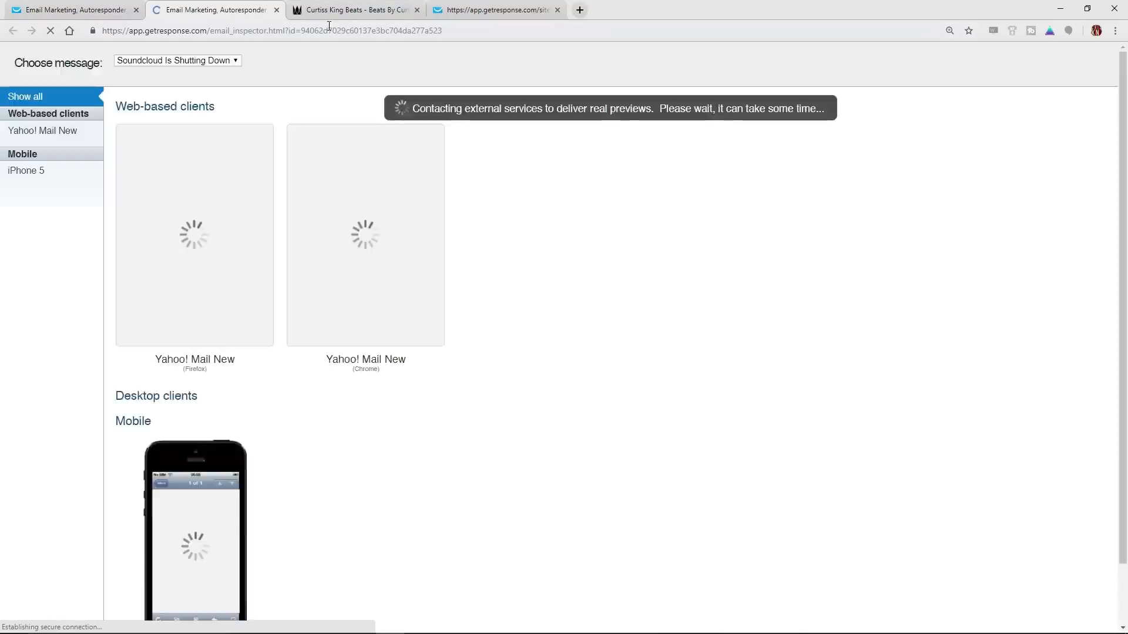
scroll(602, 270, down, 3)
scroll(357, 419, up, 3)
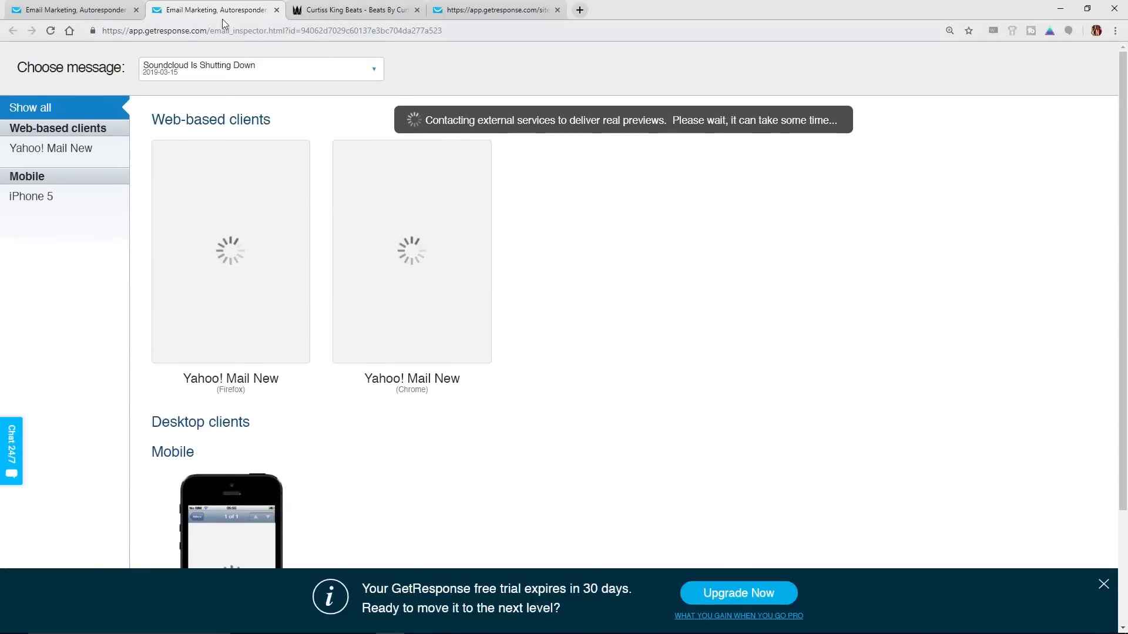
click(110, 9)
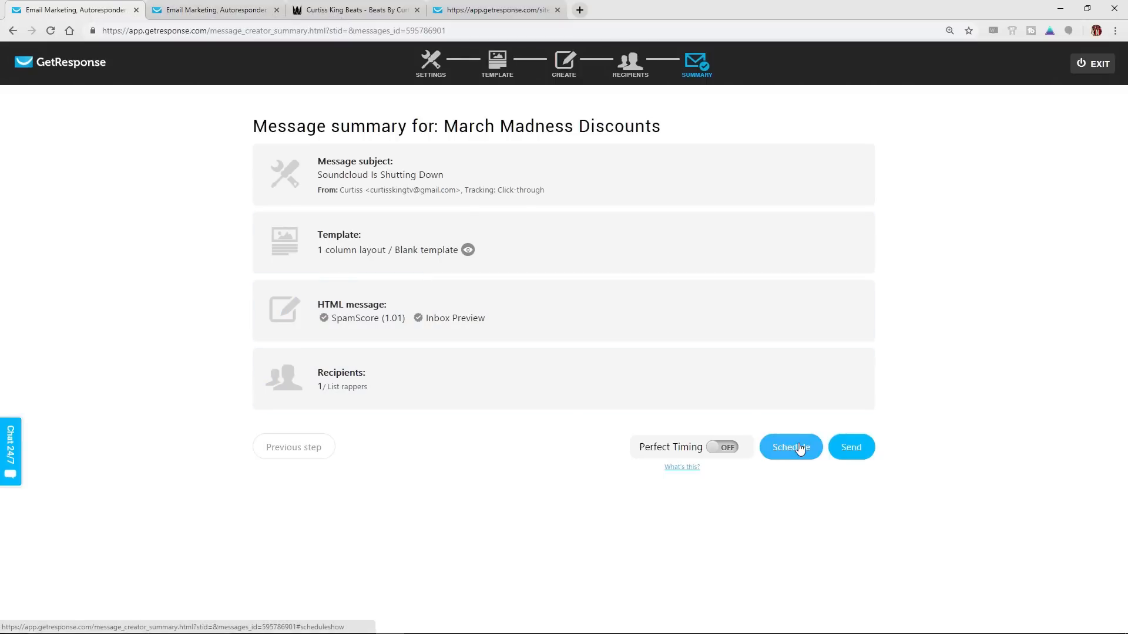
Turn on Perfect Timing for the March Madness Discounts message and view the explanation of what it does
click(720, 449)
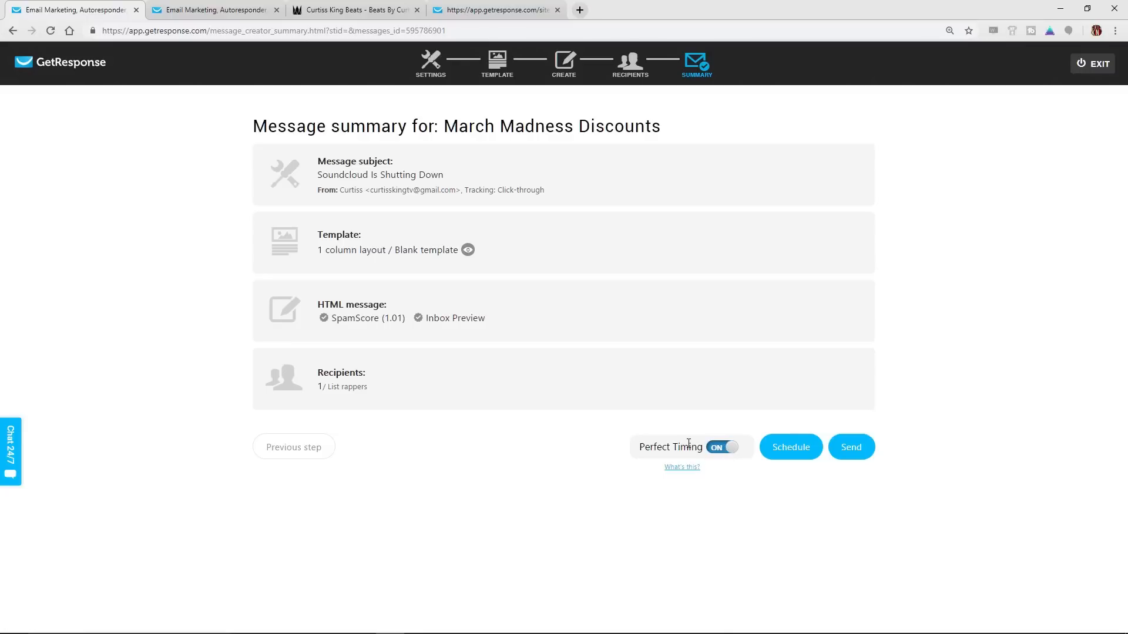
click(693, 468)
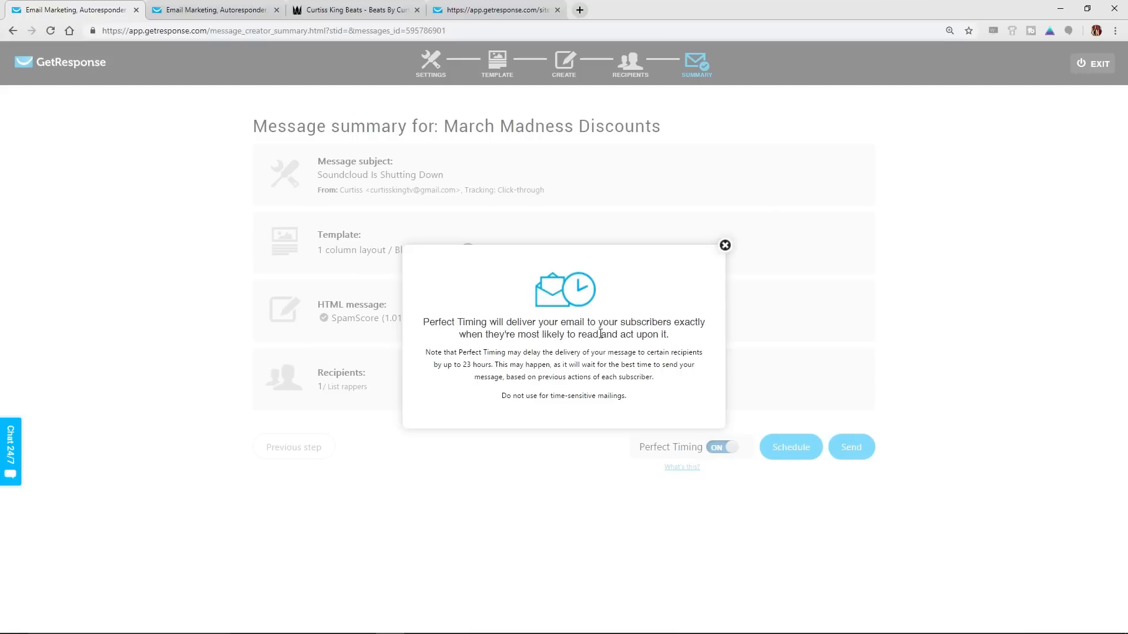
click(725, 245)
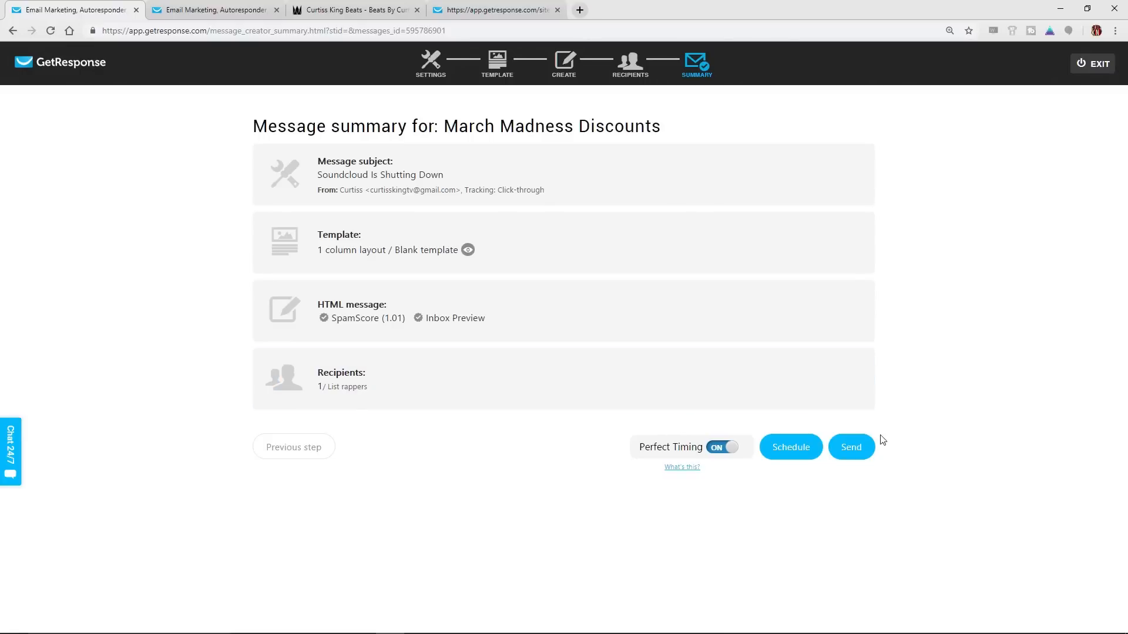
View the delivery scheduling options for the message, and leave the message summary for the GetResponse home page without scheduling
click(790, 449)
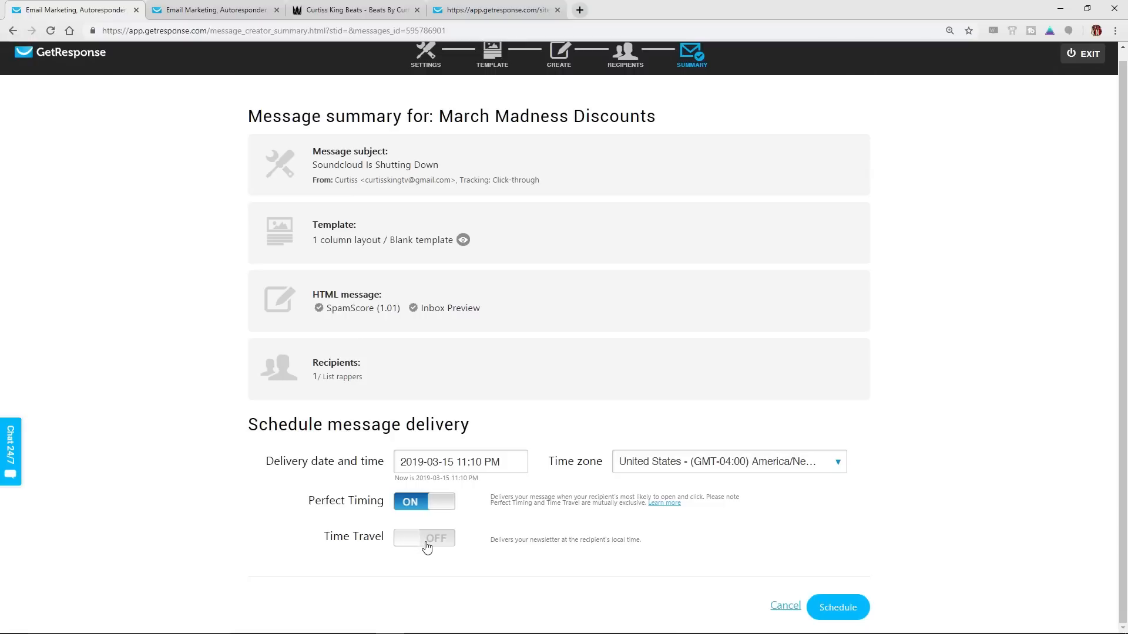
scroll(517, 542, up, 1)
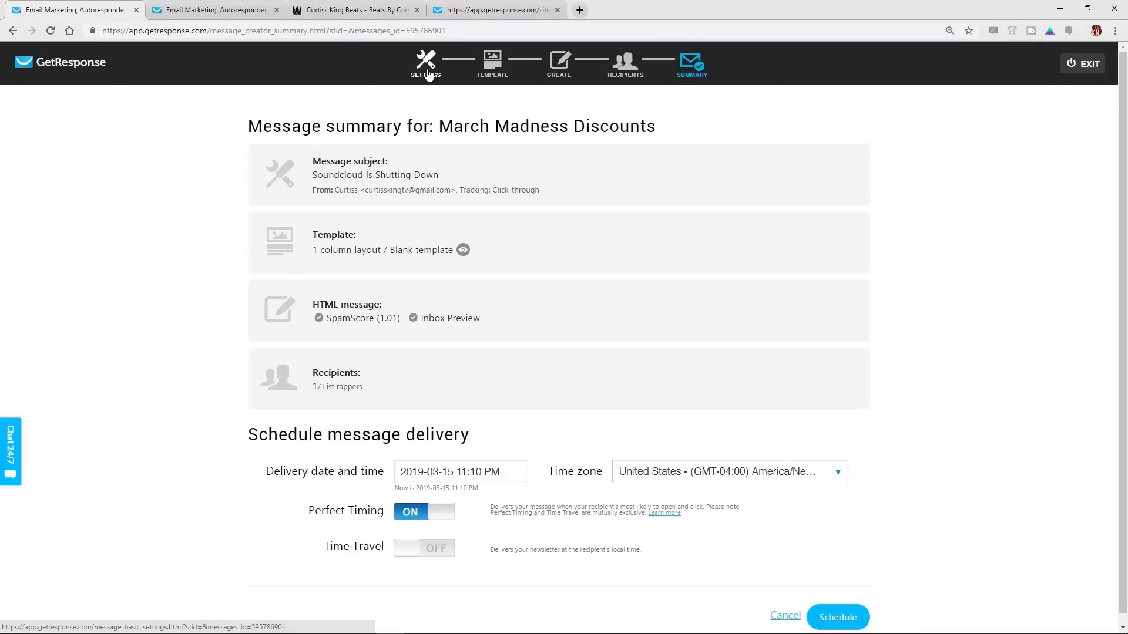
click(85, 75)
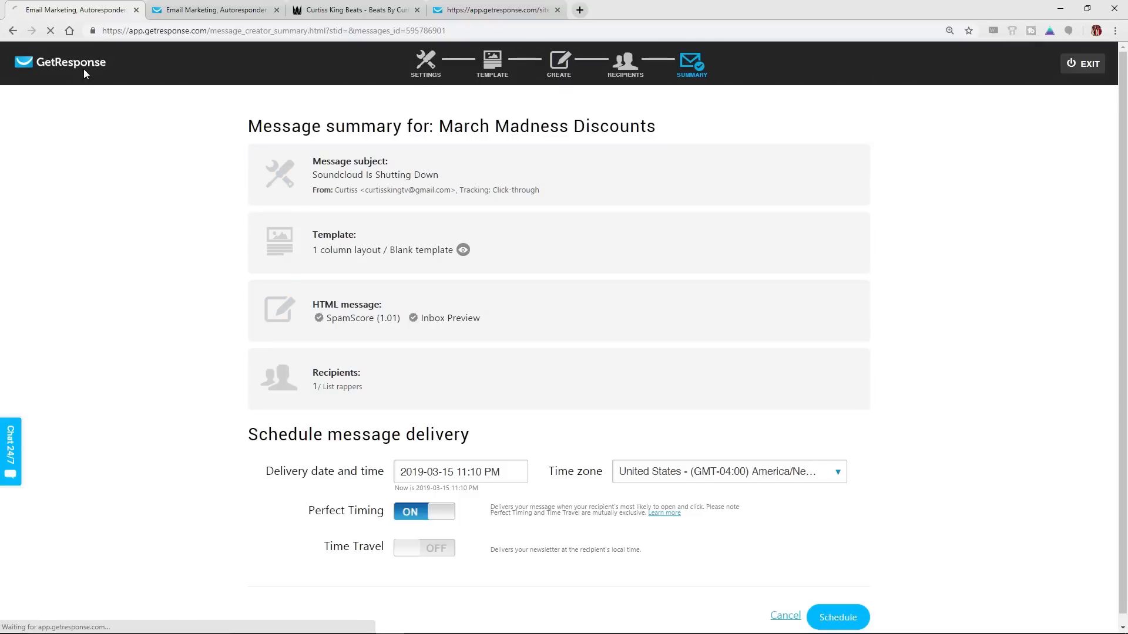